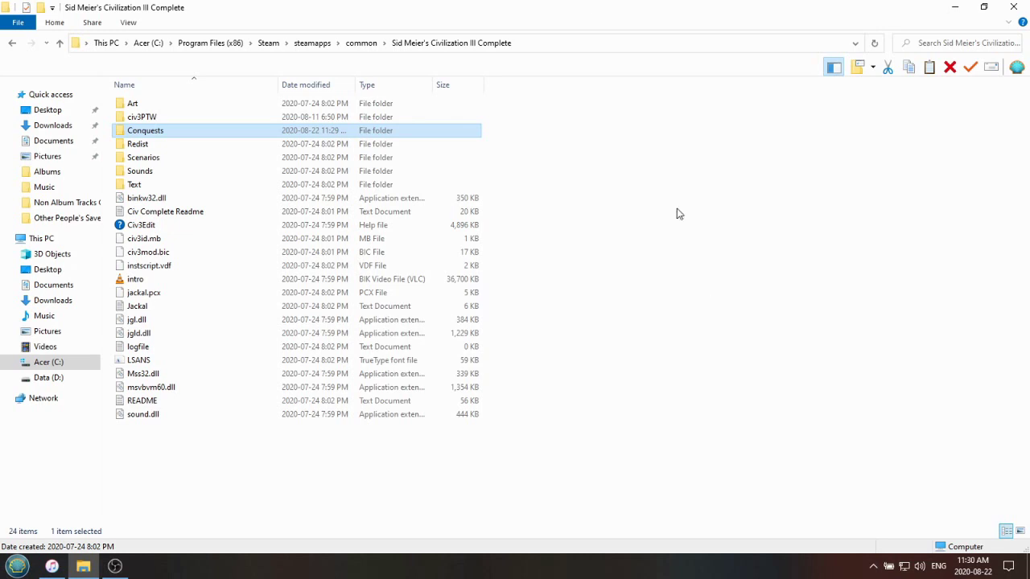
- Inspect the Civilization III Complete folder path and browse into the civ3PTW folder
{"action": "left_click", "coordinate": [567, 46]}
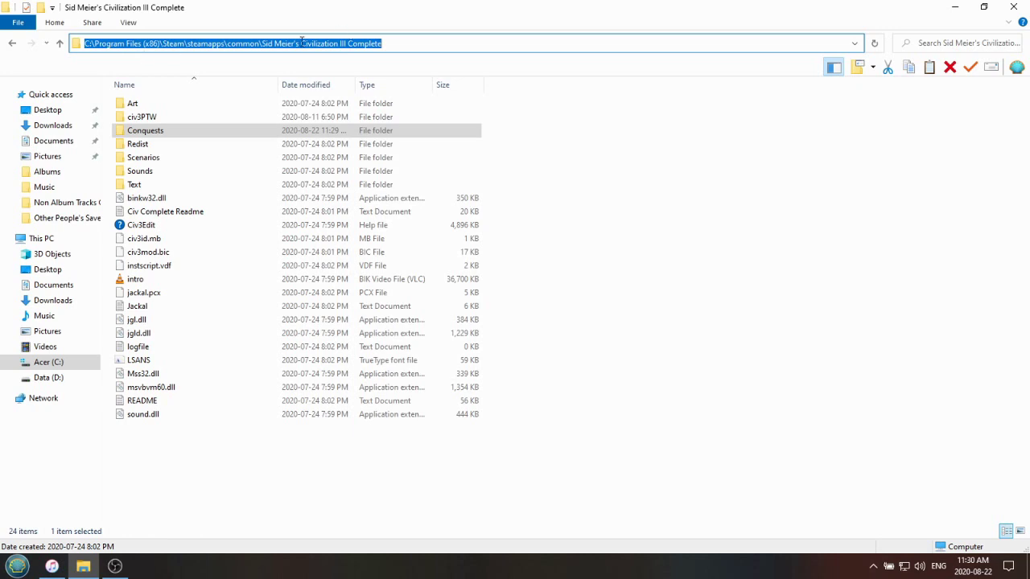
{"action": "left_click", "coordinate": [421, 44]}
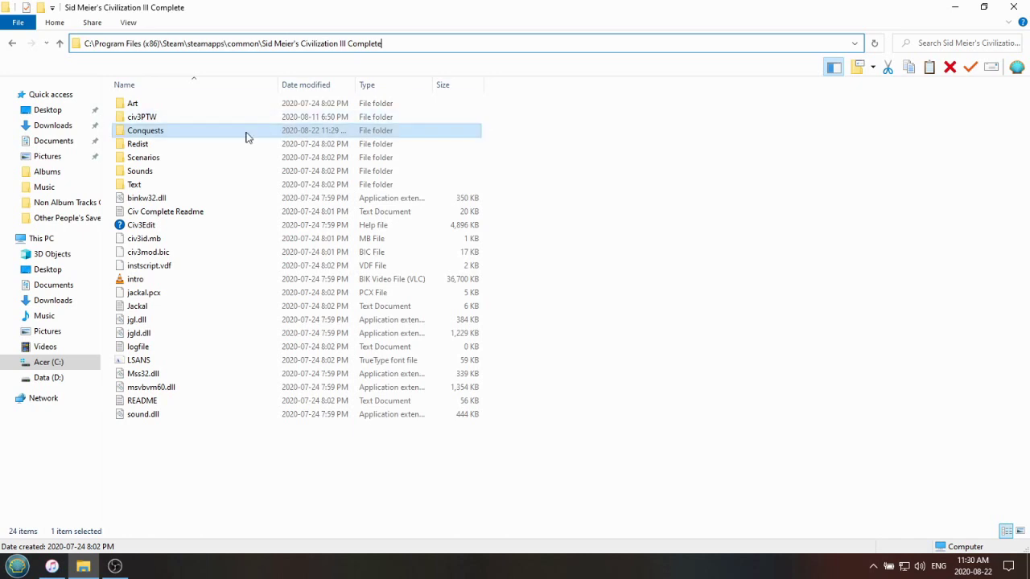
{"action": "left_click", "coordinate": [153, 132]}
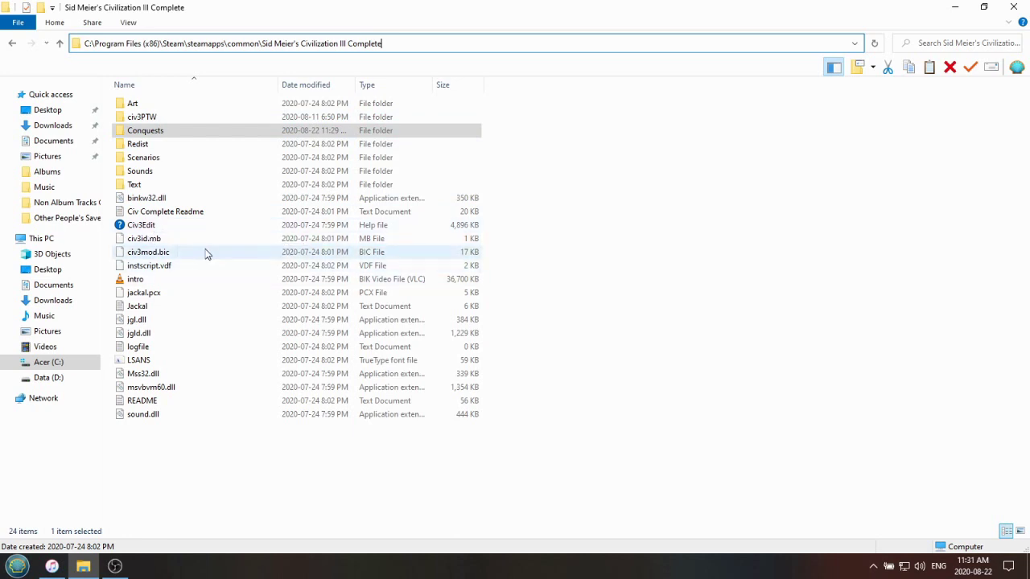
{"action": "double_click", "coordinate": [153, 117]}
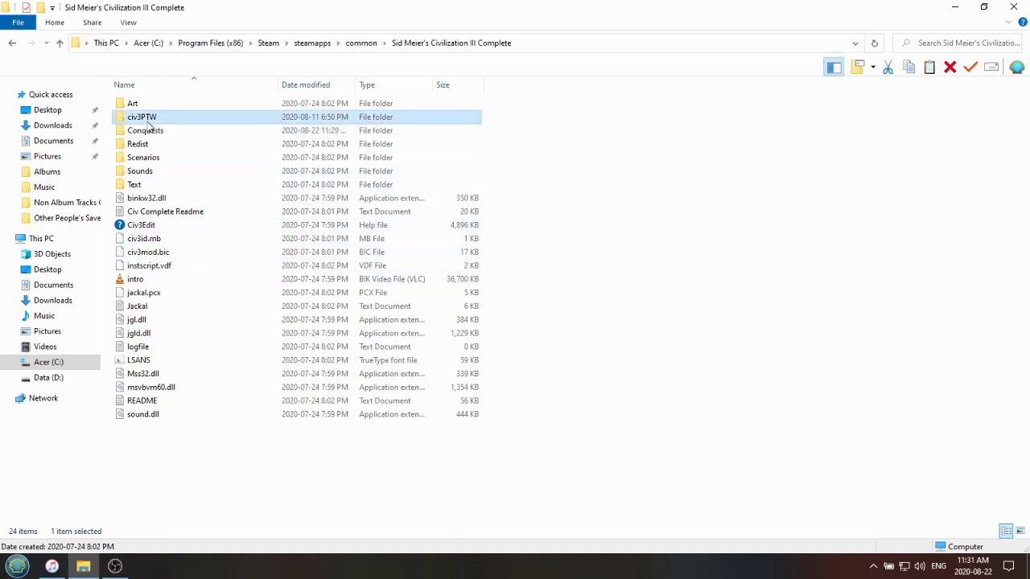
- Go back, open the Conquests folder, and launch then close Civ3ConquestsEdit
{"action": "left_click", "coordinate": [13, 43]}
{"action": "left_click", "coordinate": [157, 131]}
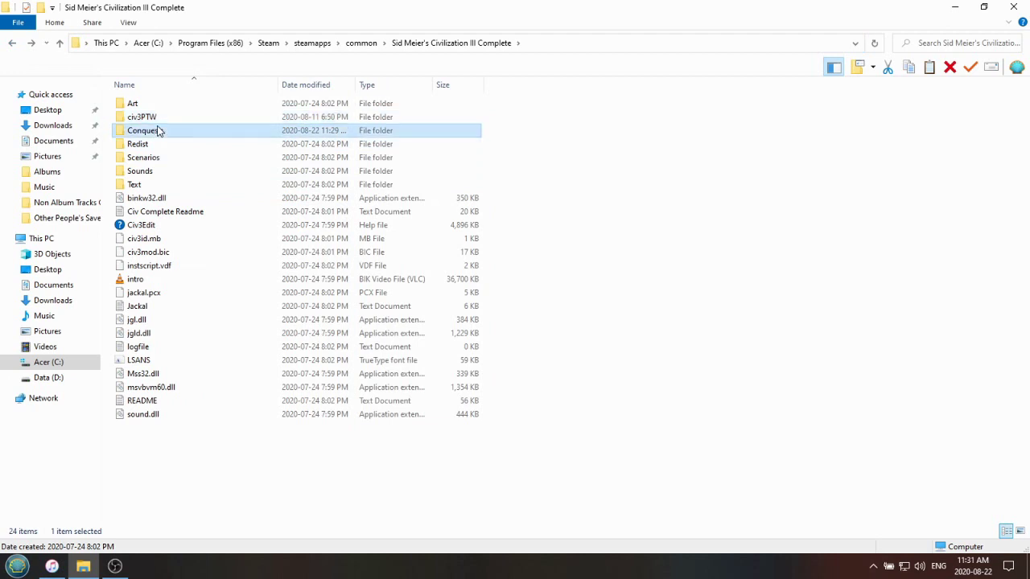
{"action": "double_click", "coordinate": [160, 131]}
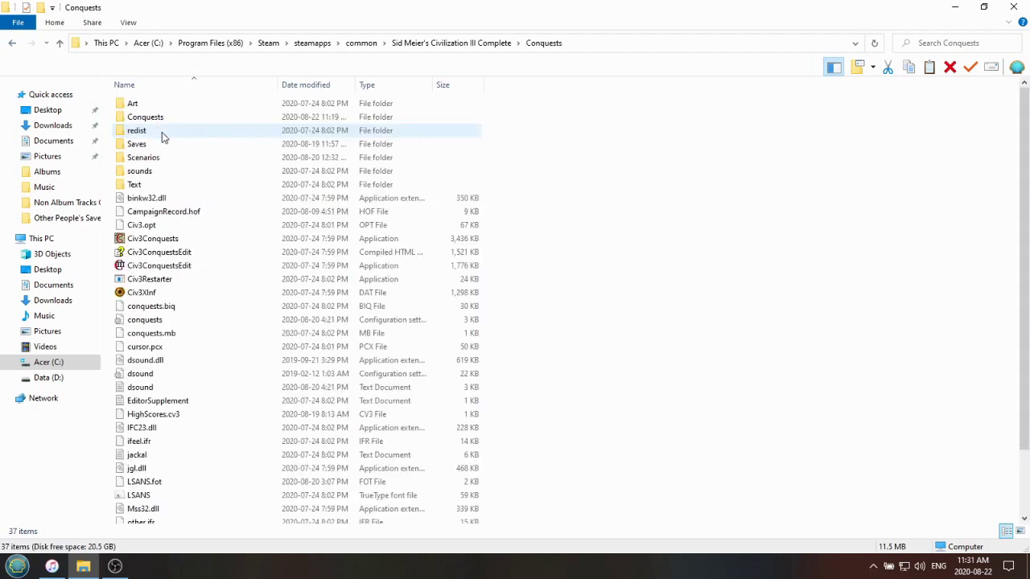
{"action": "double_click", "coordinate": [216, 265]}
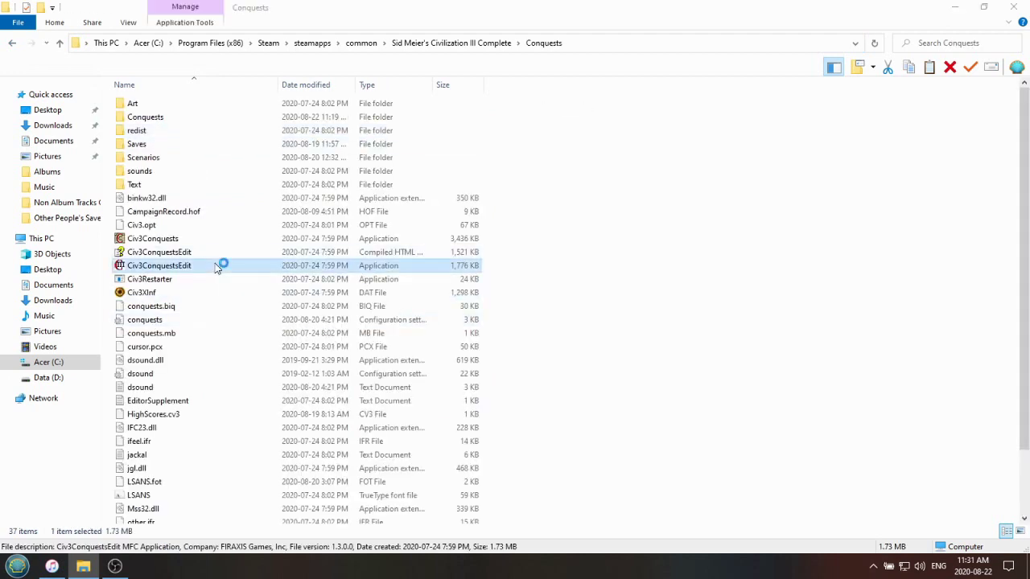
{"action": "left_click", "coordinate": [1020, 8]}
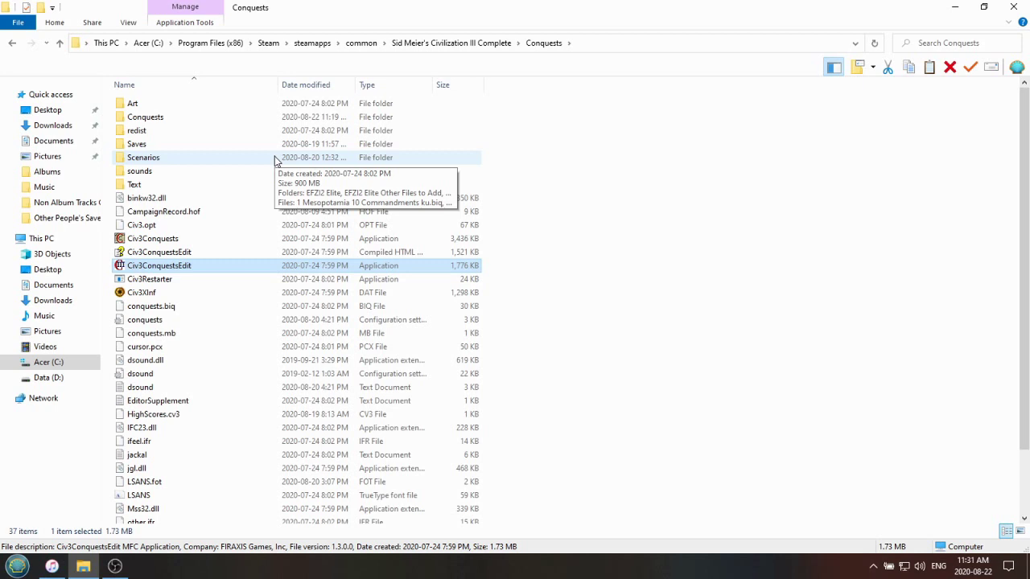
- Look inside the Conquests scenario subfolder, return to the main Conquests folder, and open Scenarios
{"action": "double_click", "coordinate": [161, 120]}
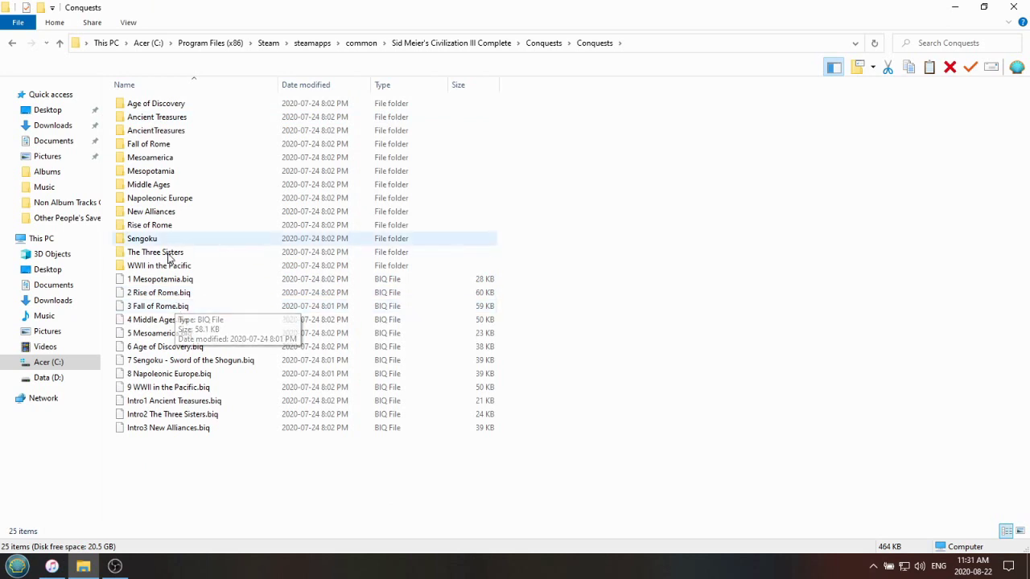
{"action": "left_click", "coordinate": [546, 42]}
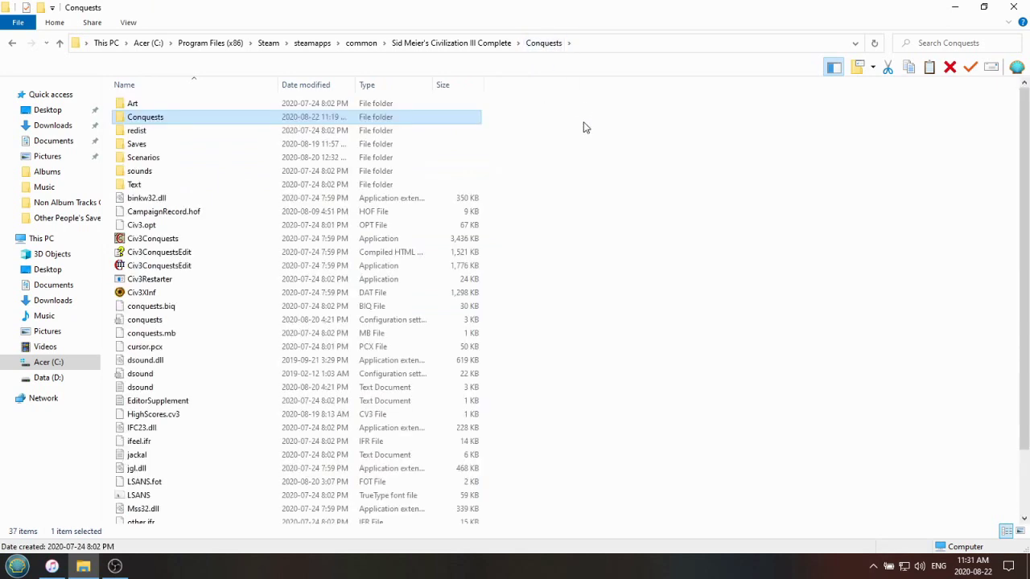
{"action": "double_click", "coordinate": [143, 159]}
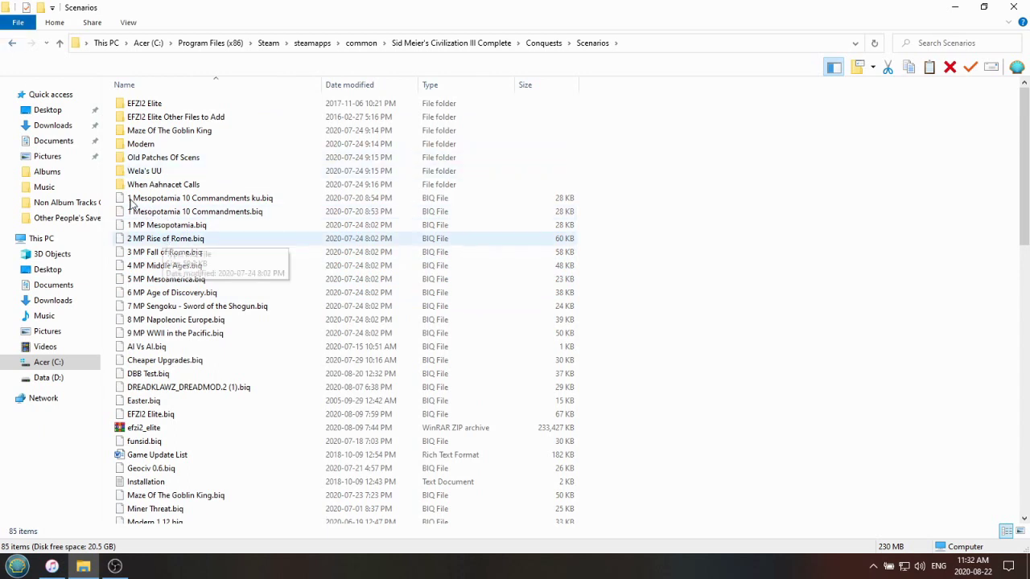
- Check the Conquests and Scenarios subfolders, then relaunch Civ3ConquestsEdit from the main Conquests folder
{"action": "left_click", "coordinate": [13, 43]}
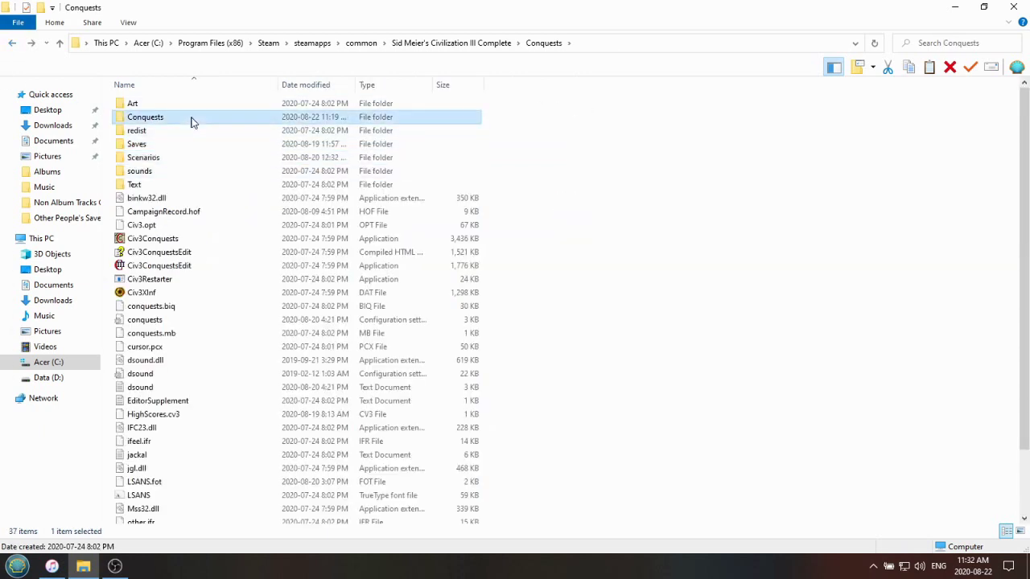
{"action": "double_click", "coordinate": [191, 119]}
{"action": "left_click", "coordinate": [13, 45]}
{"action": "double_click", "coordinate": [153, 157]}
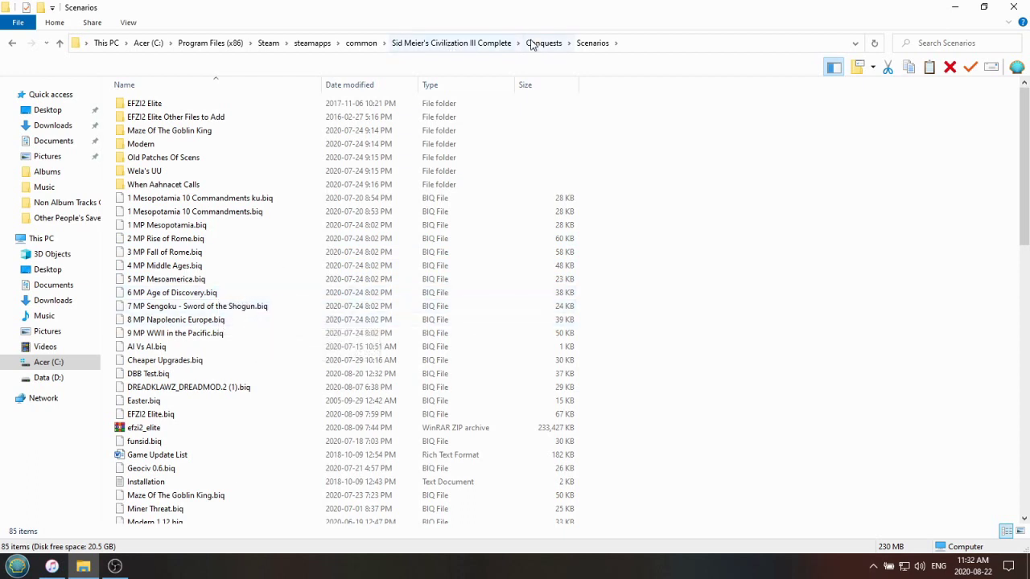
{"action": "left_click", "coordinate": [555, 43]}
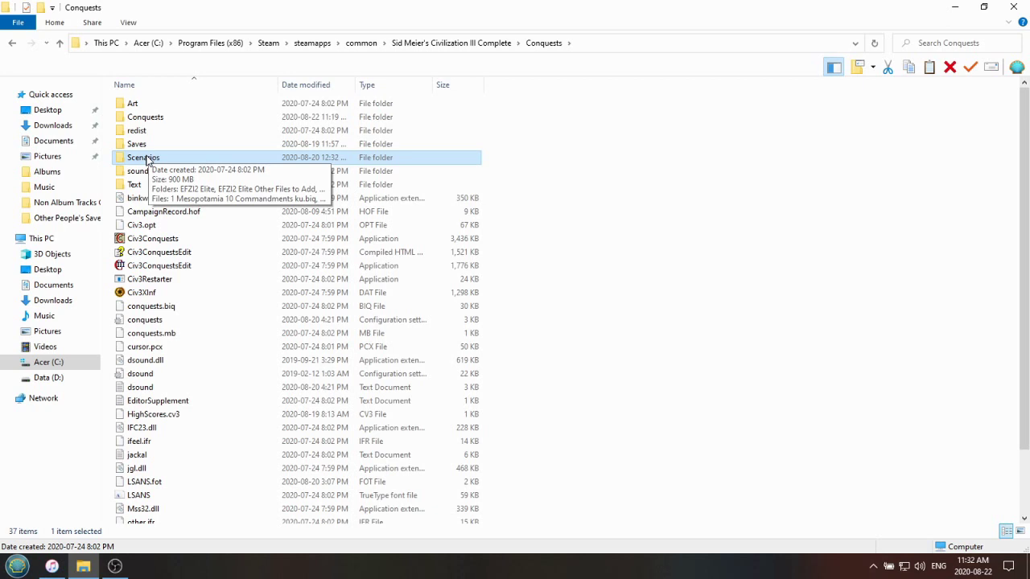
{"action": "double_click", "coordinate": [198, 267]}
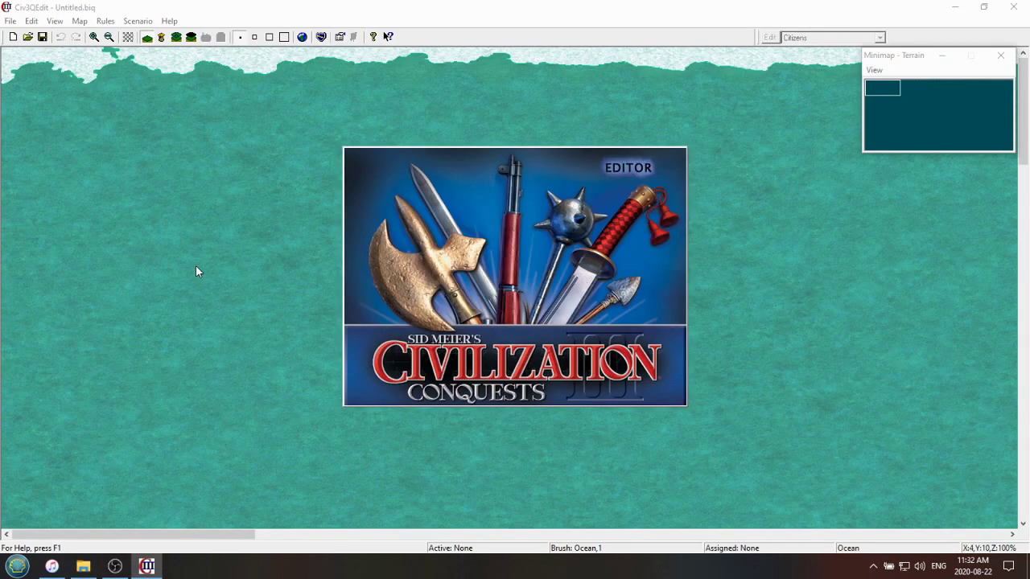
- Open 8 Napoleonic Europe.biq from the Conquests\Conquests scenario folder
{"action": "left_click", "coordinate": [10, 21]}
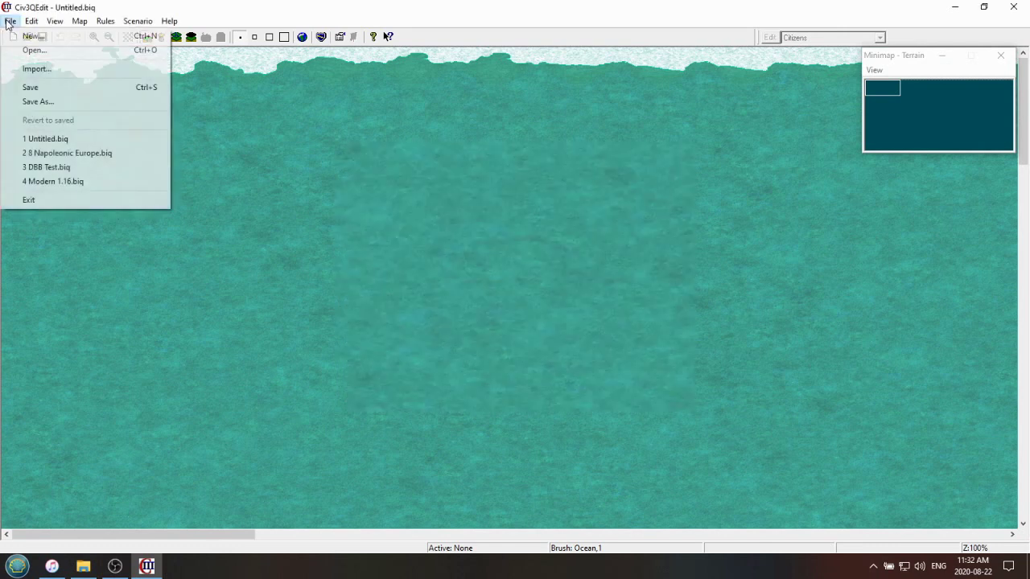
{"action": "left_click", "coordinate": [38, 51]}
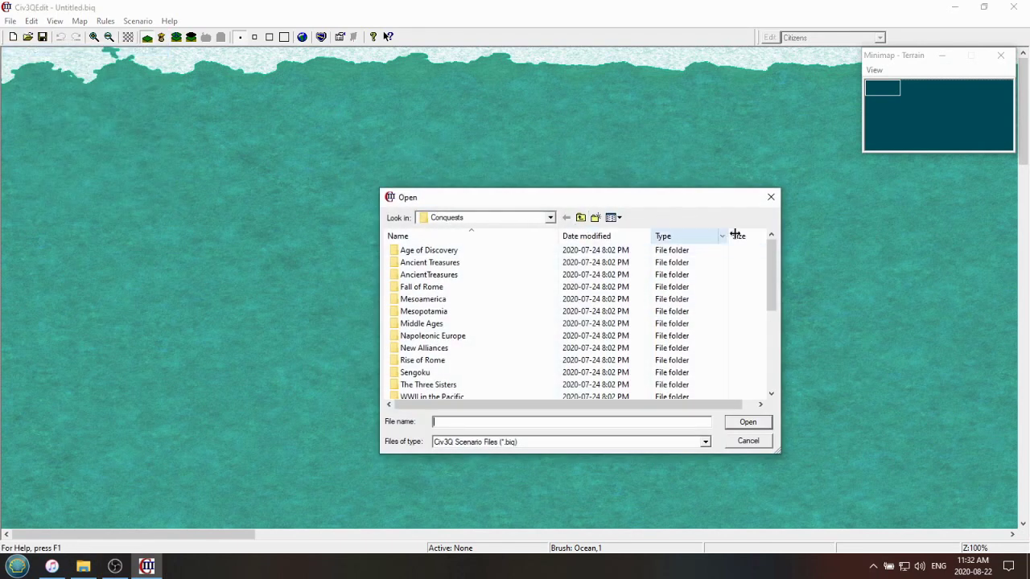
{"action": "left_click_drag", "start_coordinate": [775, 271], "coordinate": [783, 386]}
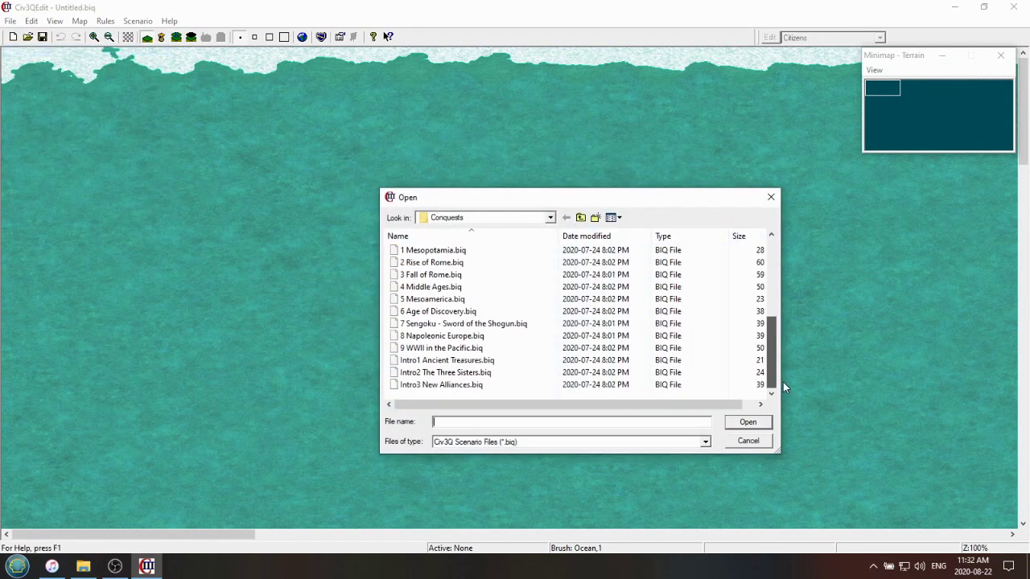
{"action": "left_click", "coordinate": [580, 218]}
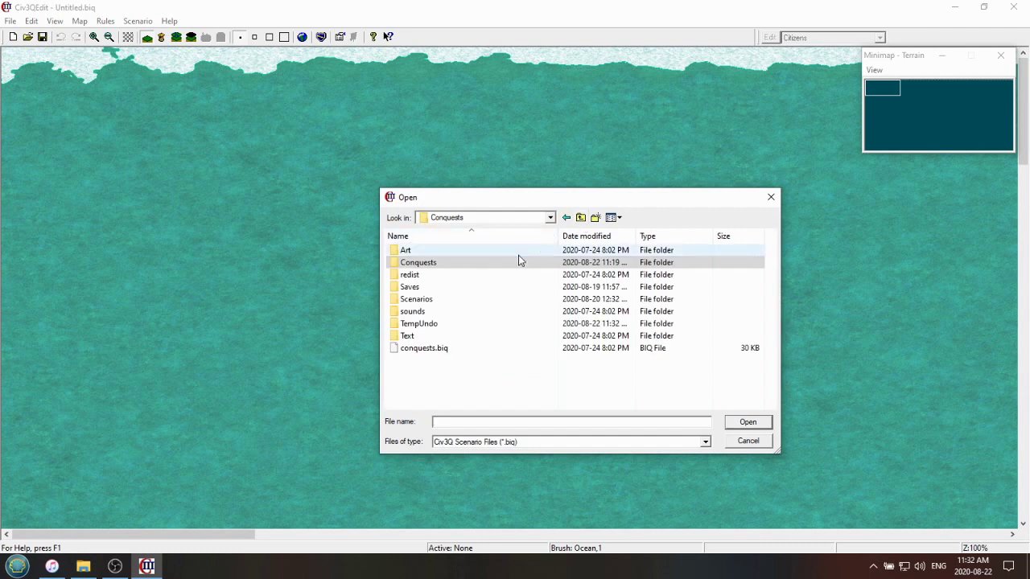
{"action": "double_click", "coordinate": [435, 299]}
{"action": "scroll", "coordinate": [602, 328], "scroll_direction": "down", "scroll_amount": 3}
{"action": "scroll", "coordinate": [602, 328], "scroll_direction": "down", "scroll_amount": 3}
{"action": "scroll", "coordinate": [596, 322], "scroll_direction": "up", "scroll_amount": 10}
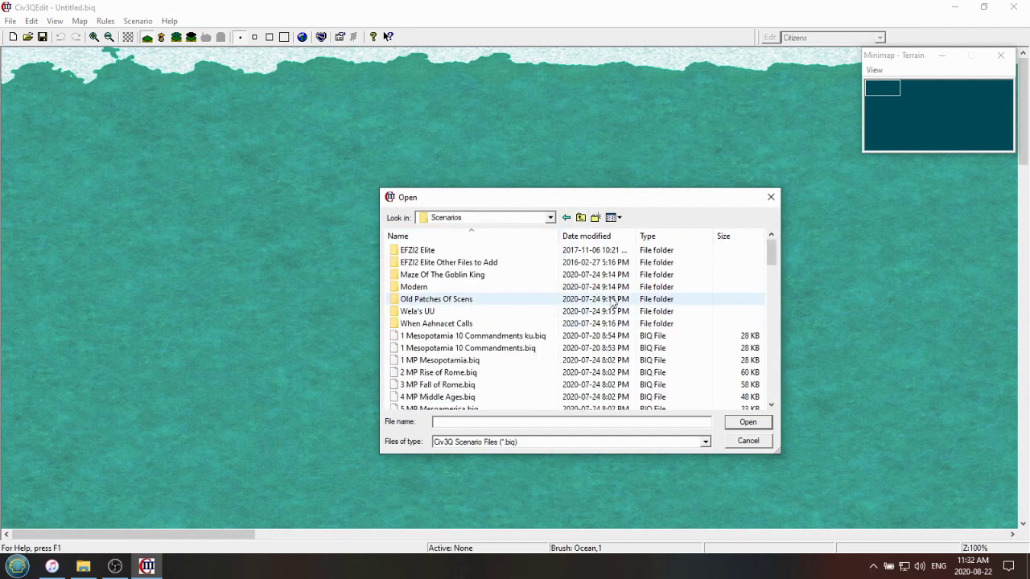
{"action": "left_click", "coordinate": [580, 217]}
{"action": "double_click", "coordinate": [460, 262]}
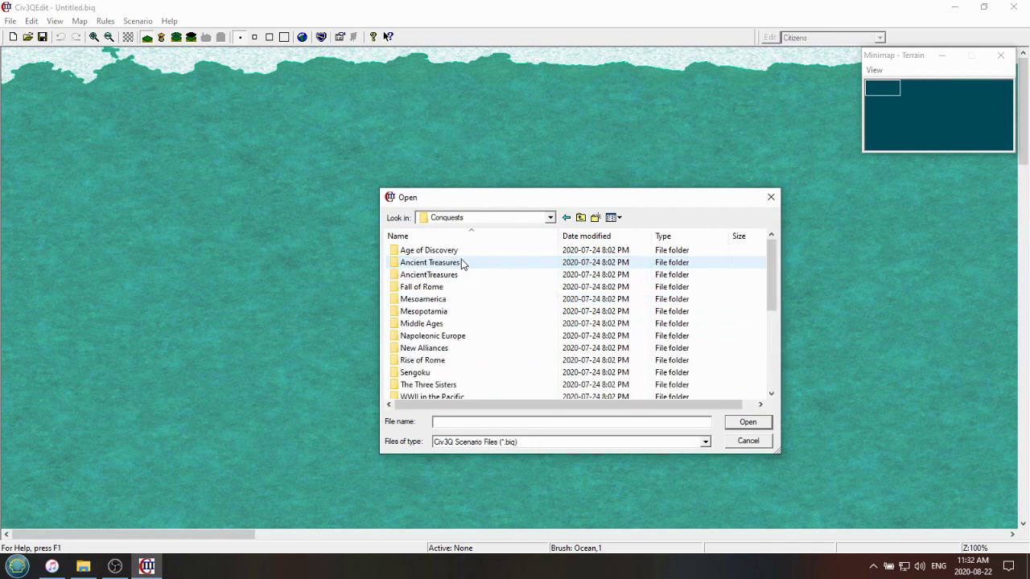
{"action": "scroll", "coordinate": [524, 274], "scroll_direction": "down", "scroll_amount": 4}
{"action": "scroll", "coordinate": [555, 290], "scroll_direction": "down", "scroll_amount": 1}
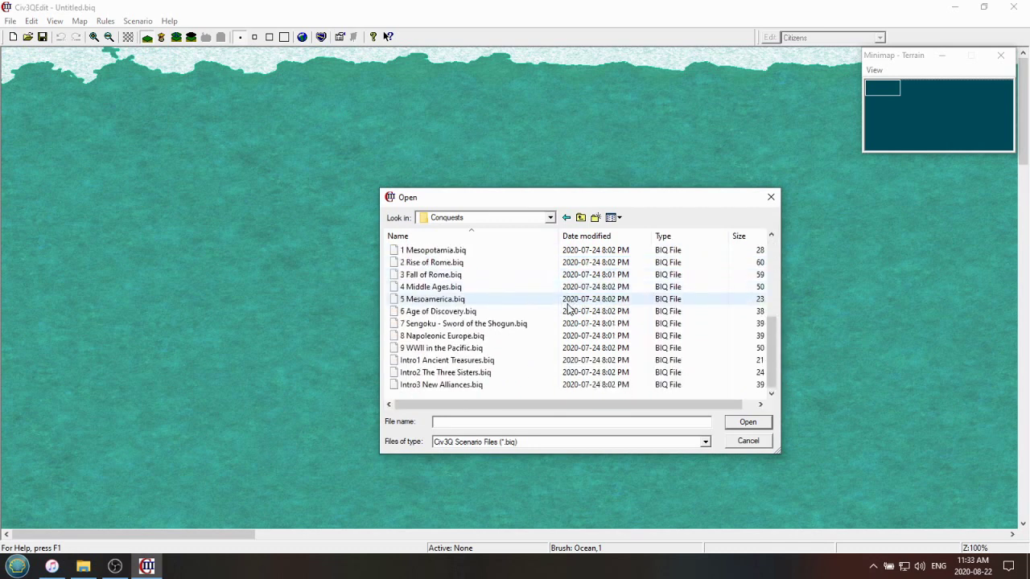
{"action": "left_click", "coordinate": [487, 336]}
{"action": "double_click", "coordinate": [487, 337]}
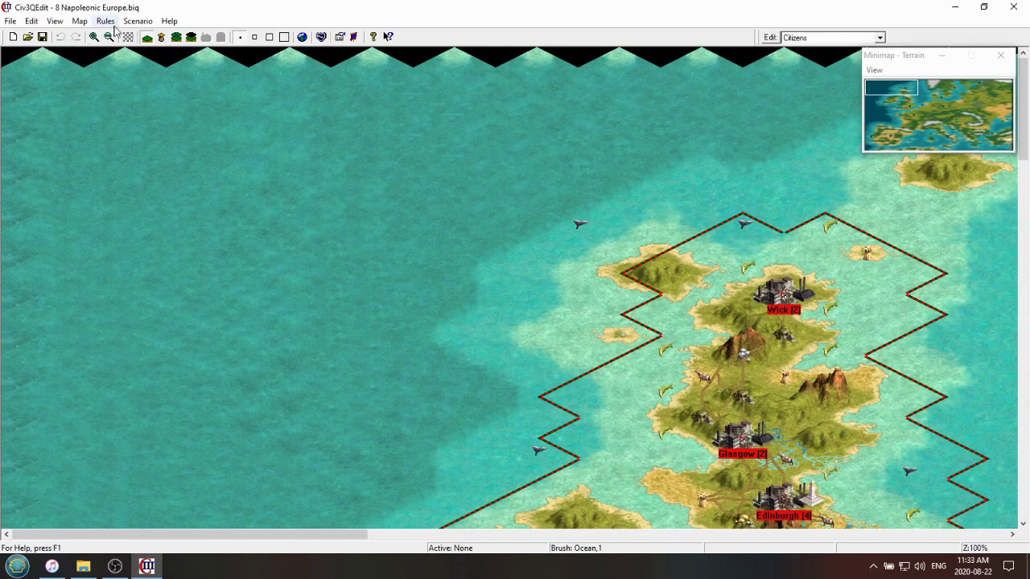
- Open Scenario Properties on the Players page, then close it without changes
{"action": "left_click", "coordinate": [137, 21]}
{"action": "mouse_move", "coordinate": [116, 22]}
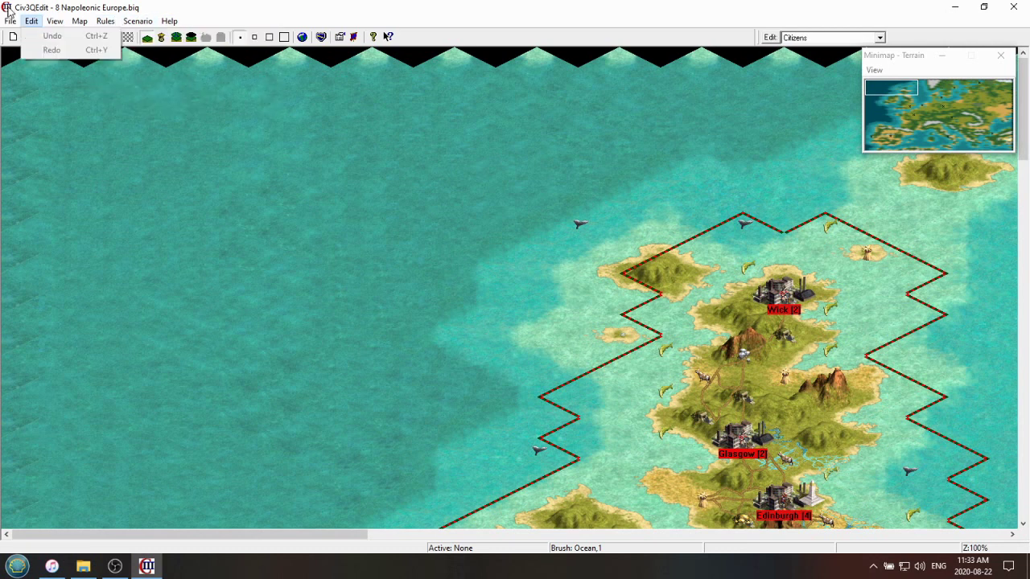
{"action": "left_click", "coordinate": [153, 35]}
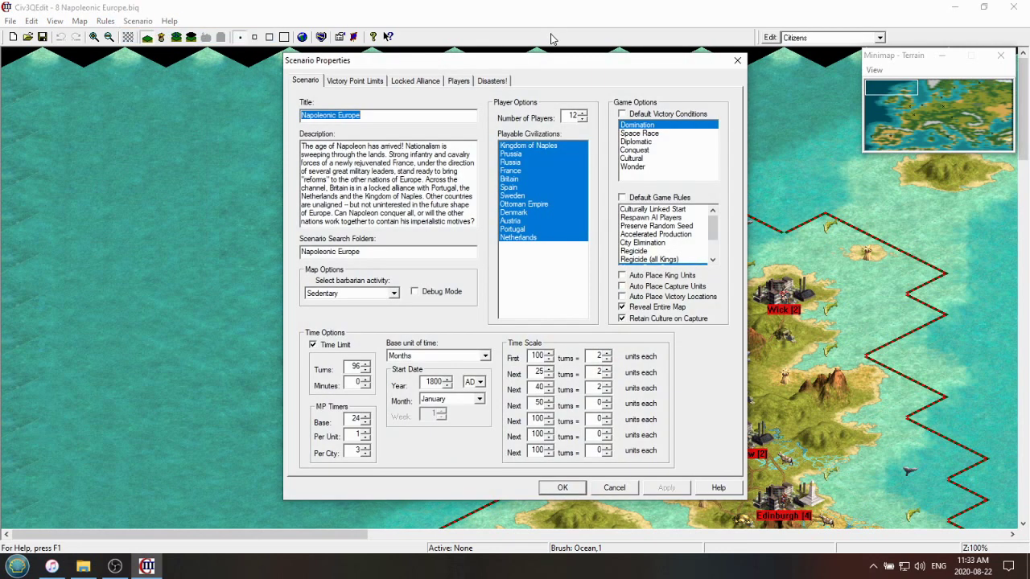
{"action": "left_click", "coordinate": [467, 81]}
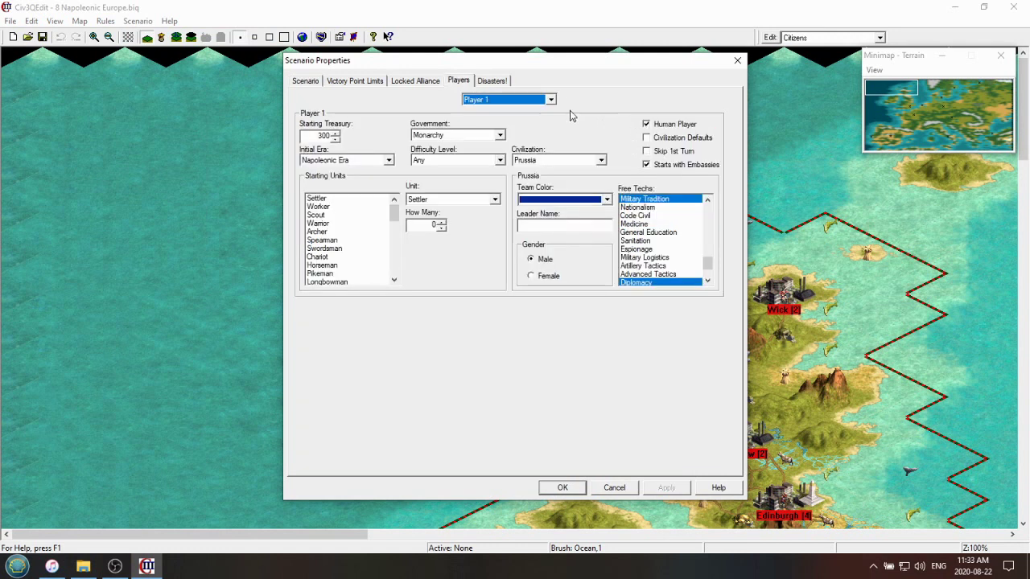
{"action": "left_click", "coordinate": [483, 100]}
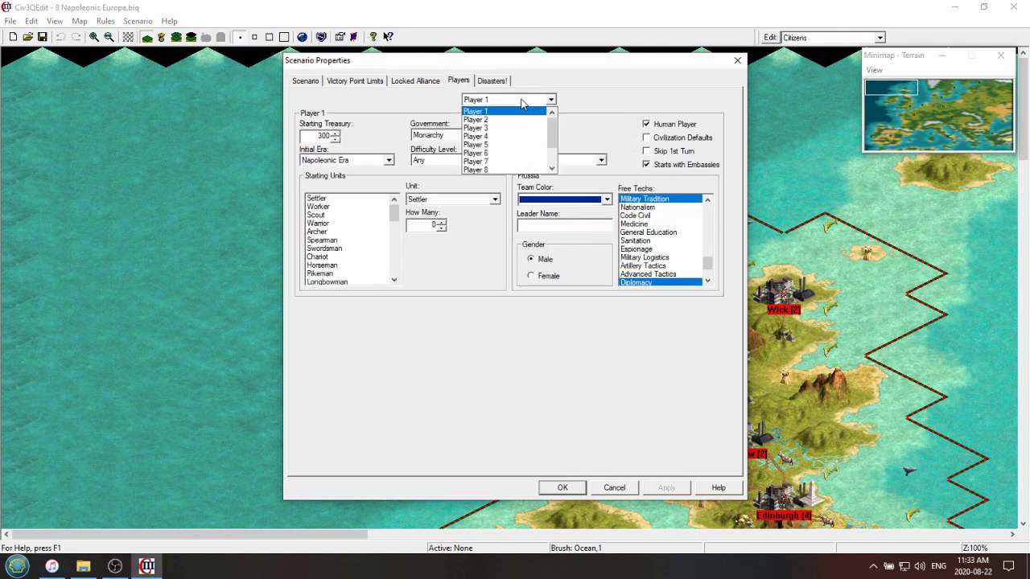
{"action": "left_click", "coordinate": [734, 66]}
{"action": "left_click", "coordinate": [736, 61]}
- Reopen Scenario Properties and make Player 11 (Portugal) a human player
{"action": "left_click", "coordinate": [137, 21]}
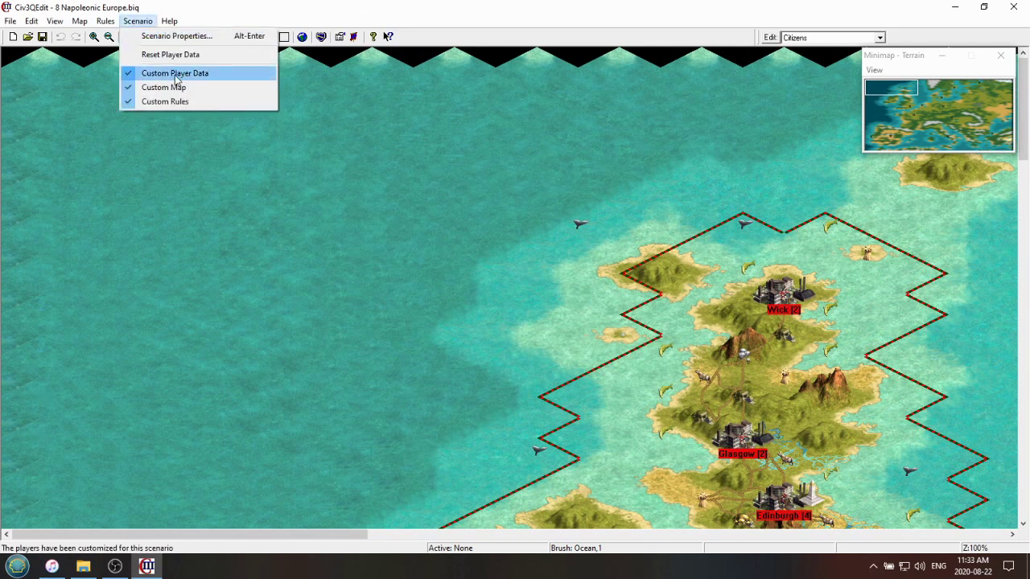
{"action": "left_click", "coordinate": [177, 36]}
{"action": "left_click", "coordinate": [459, 81]}
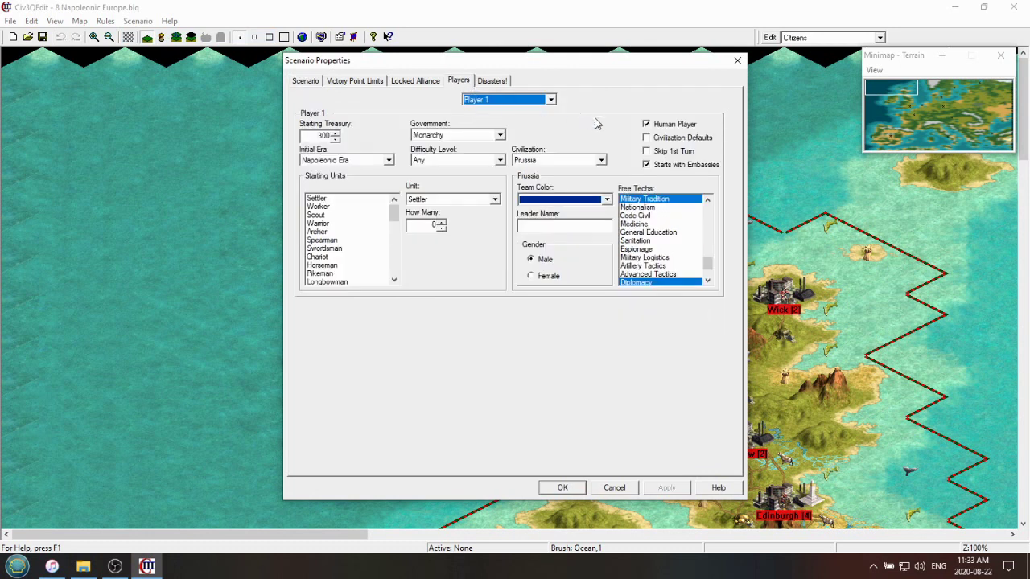
{"action": "left_click", "coordinate": [550, 99]}
{"action": "left_click", "coordinate": [499, 125]}
{"action": "left_click", "coordinate": [532, 100]}
{"action": "scroll", "coordinate": [507, 145], "scroll_direction": "down", "scroll_amount": 2}
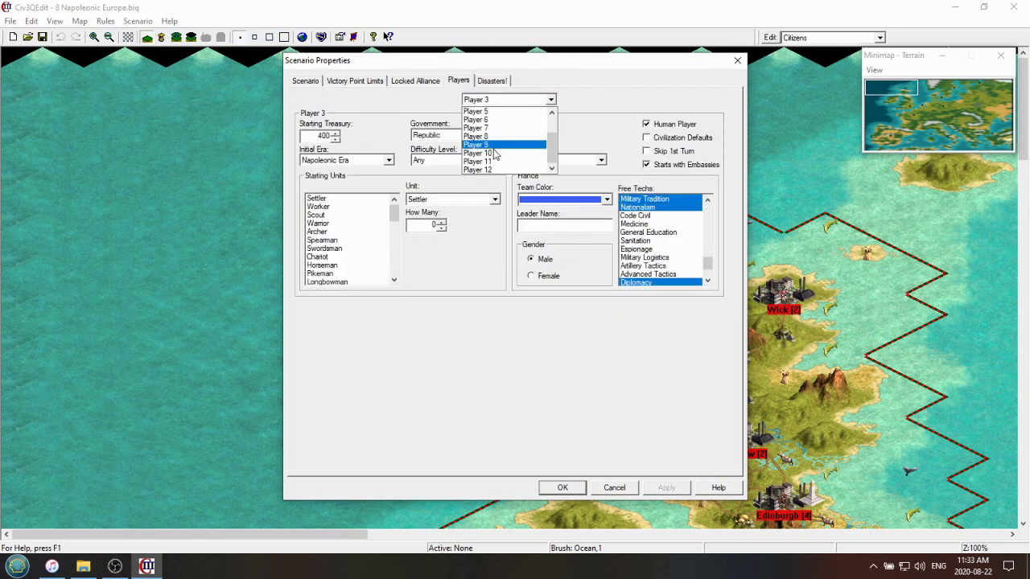
{"action": "left_click", "coordinate": [499, 143]}
{"action": "left_click", "coordinate": [664, 125]}
- Make Player 12 (Netherlands) a human player, then apply and close the properties
{"action": "left_click", "coordinate": [538, 101]}
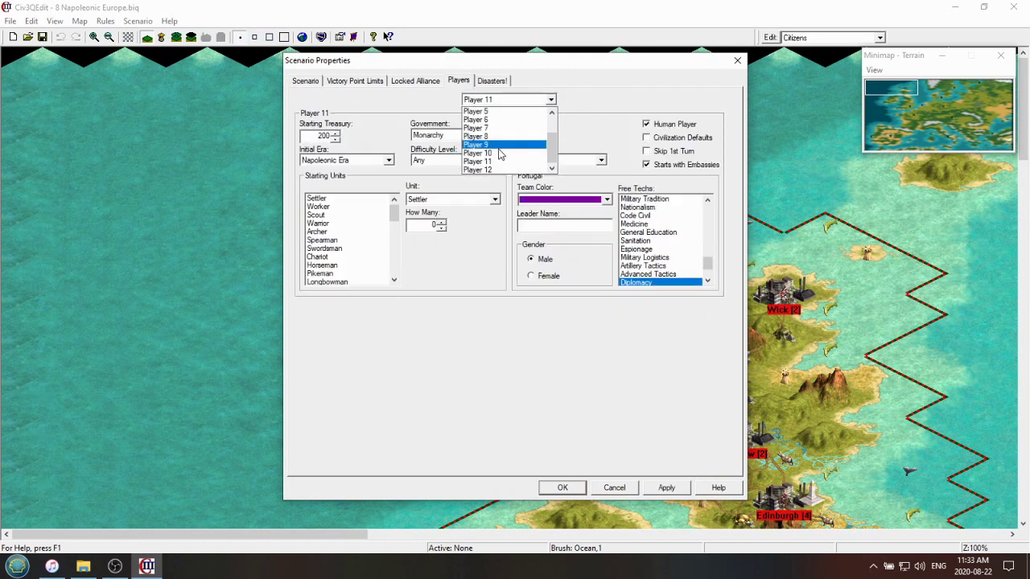
{"action": "left_click", "coordinate": [499, 161]}
{"action": "left_click", "coordinate": [535, 100]}
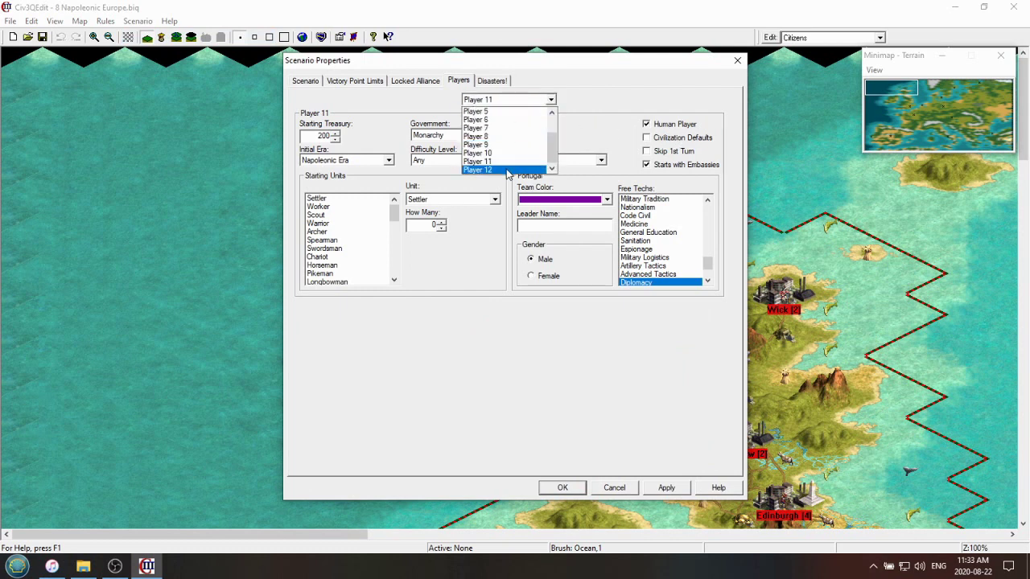
{"action": "left_click", "coordinate": [507, 171]}
{"action": "left_click", "coordinate": [663, 127]}
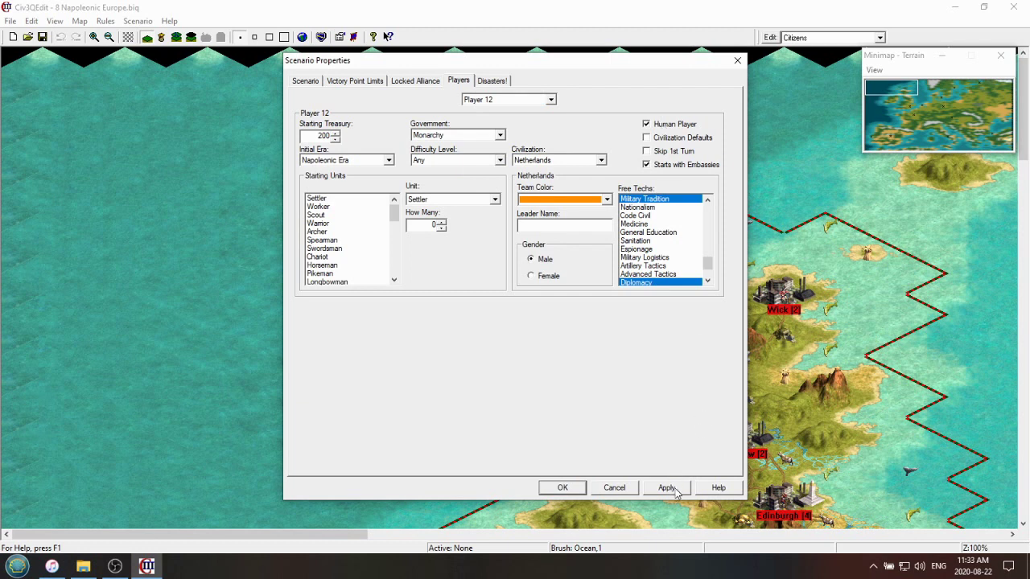
{"action": "left_click", "coordinate": [670, 489]}
{"action": "left_click", "coordinate": [575, 487]}
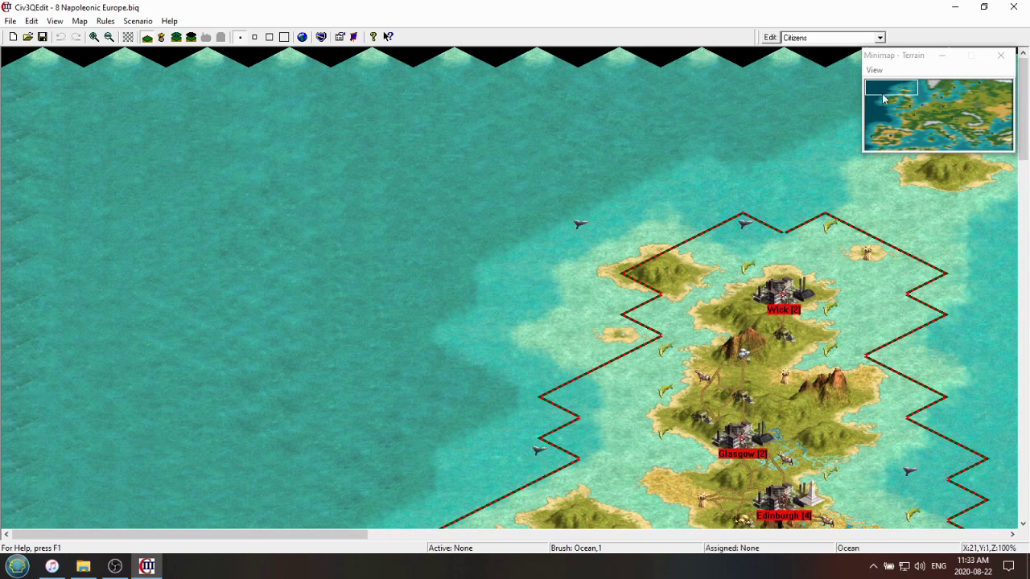
{"action": "left_click", "coordinate": [134, 25]}
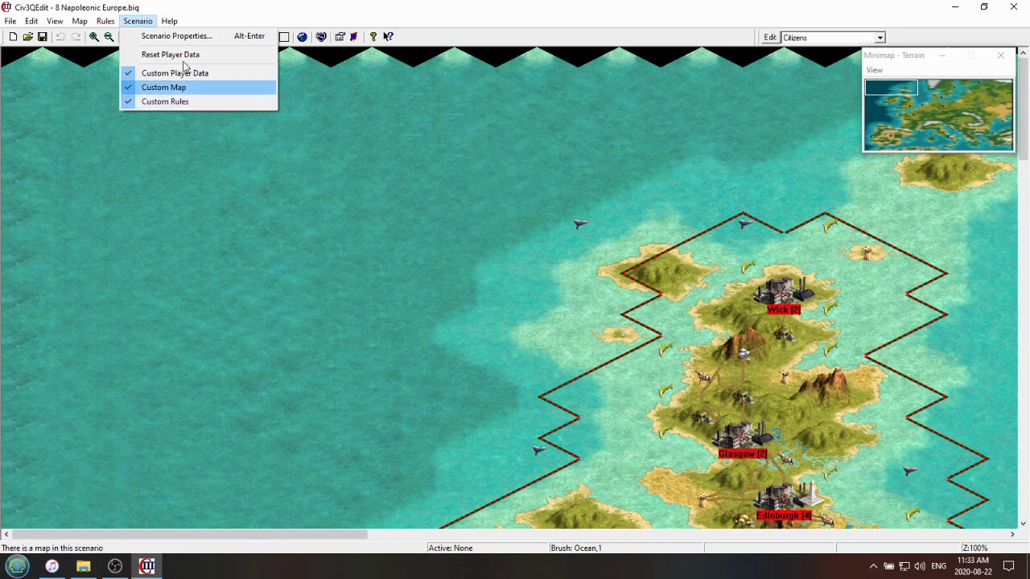
{"action": "left_click", "coordinate": [148, 38]}
{"action": "left_click", "coordinate": [460, 82]}
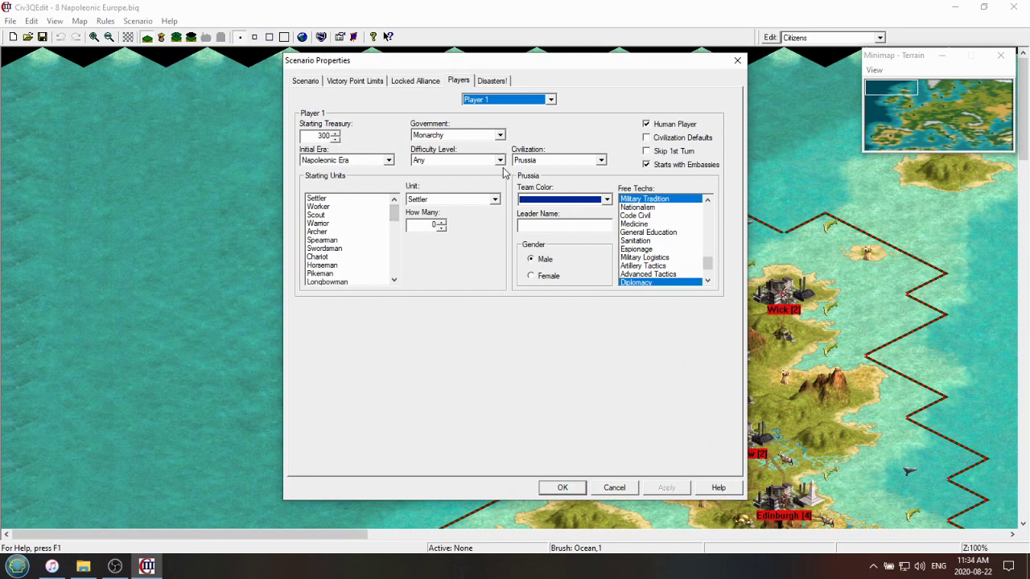
{"action": "left_click", "coordinate": [581, 488]}
- Start a new scenario with Custom Map and generate a default world, discarding unsaved changes
{"action": "left_click", "coordinate": [10, 21]}
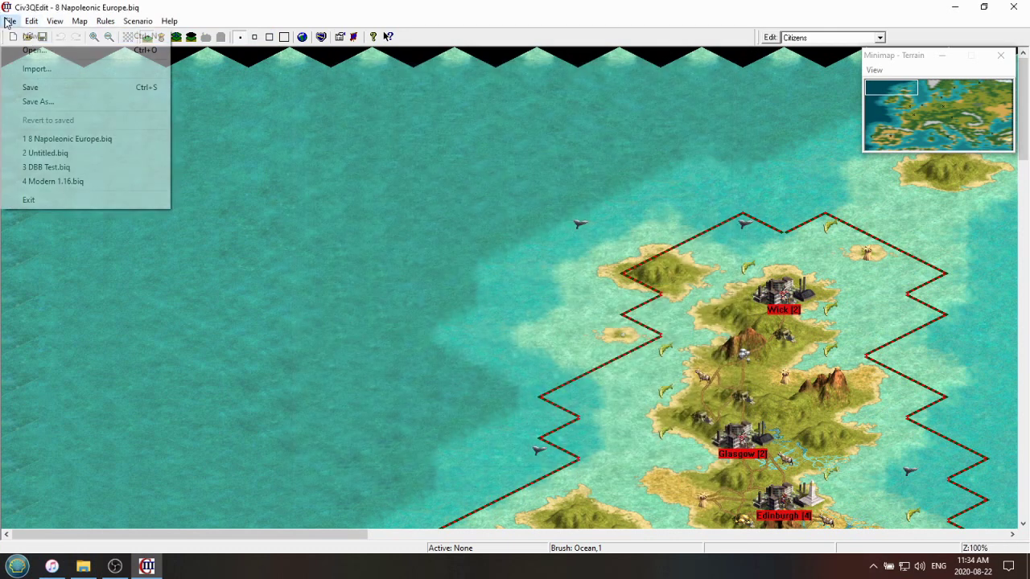
{"action": "left_click", "coordinate": [28, 42]}
{"action": "left_click", "coordinate": [138, 20]}
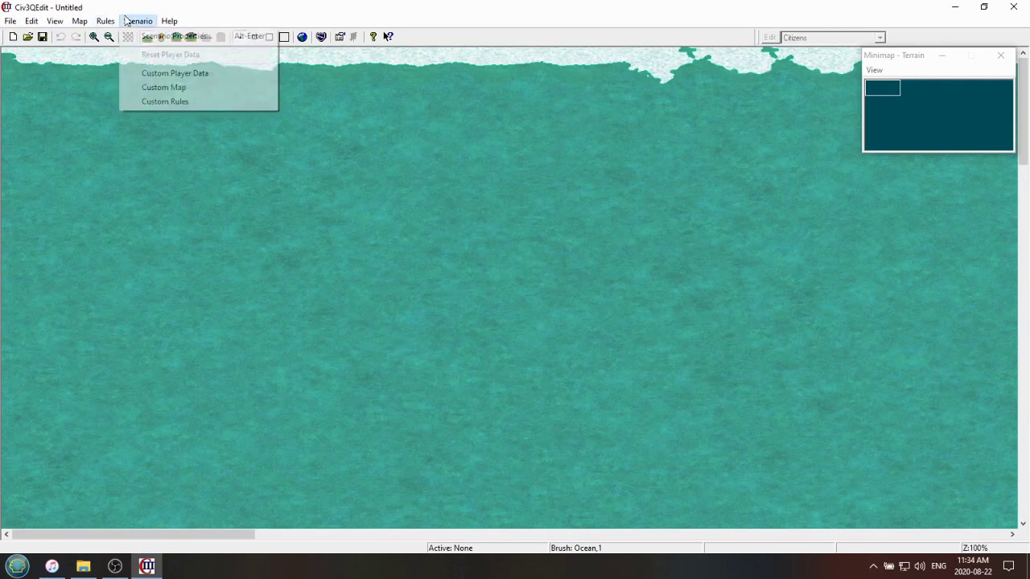
{"action": "left_click", "coordinate": [165, 87]}
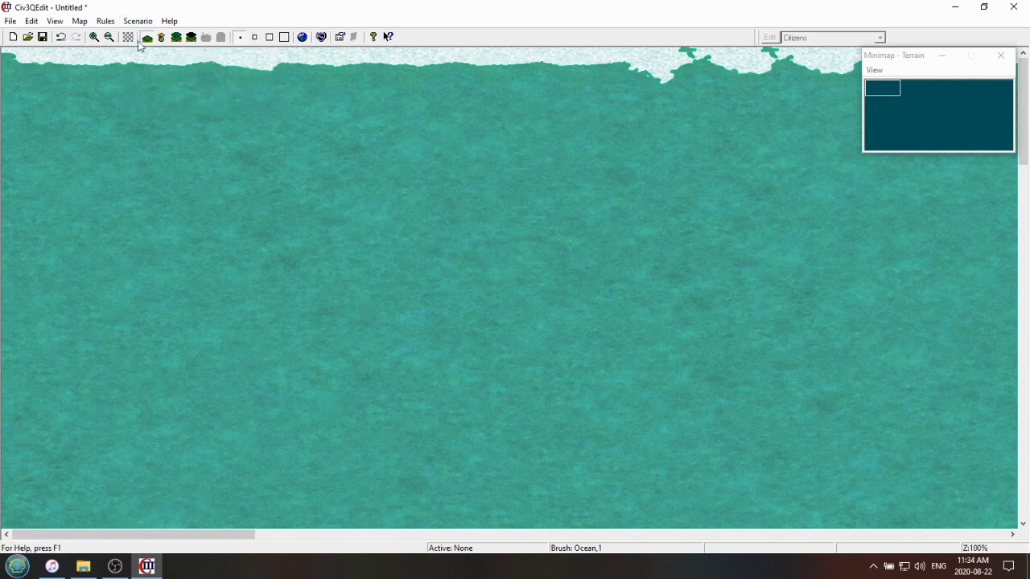
{"action": "left_click", "coordinate": [79, 22]}
{"action": "left_click", "coordinate": [117, 115]}
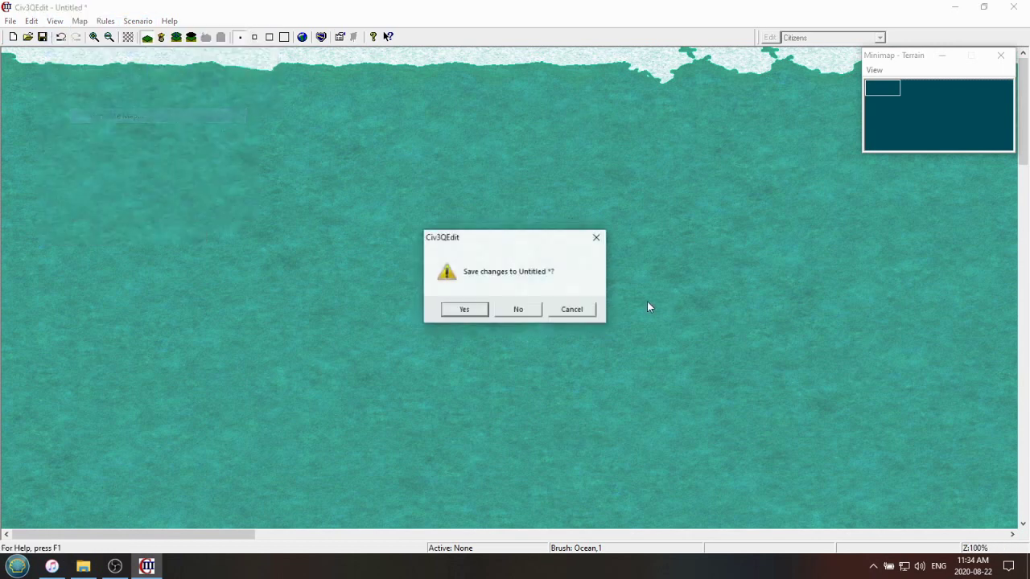
{"action": "left_click", "coordinate": [519, 312]}
{"action": "left_click", "coordinate": [493, 371]}
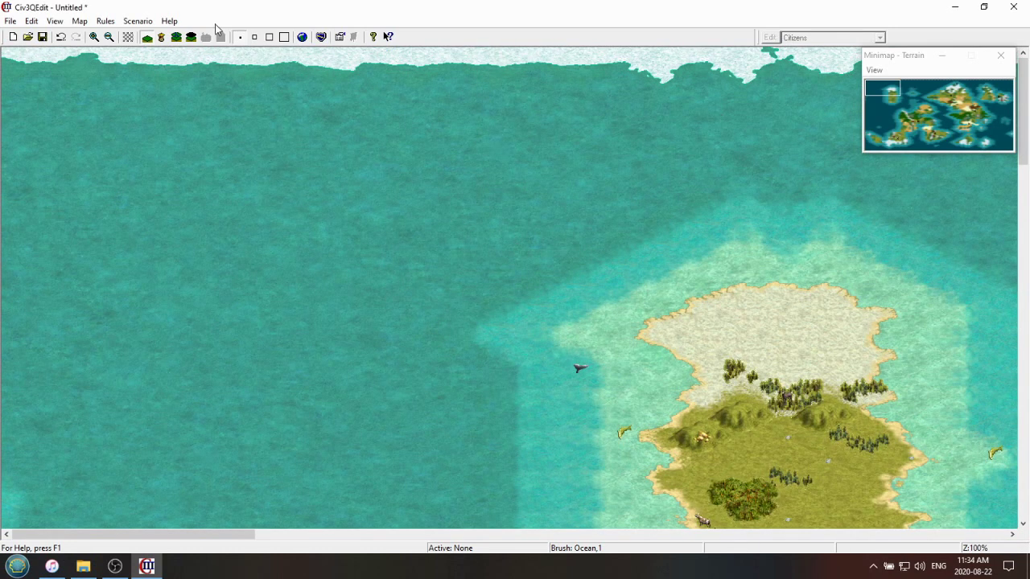
- Paint a strip of Bonus Grassland across the ocean
{"action": "left_click", "coordinate": [147, 37]}
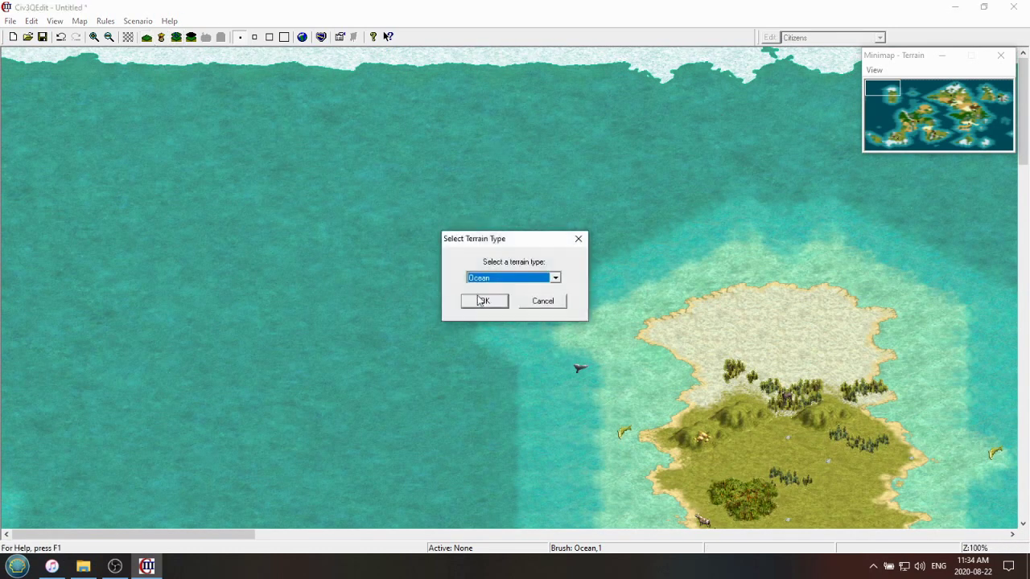
{"action": "left_click", "coordinate": [511, 277]}
{"action": "left_click", "coordinate": [503, 346]}
{"action": "left_click", "coordinate": [515, 277]}
{"action": "scroll", "coordinate": [503, 322], "scroll_direction": "up", "scroll_amount": 3}
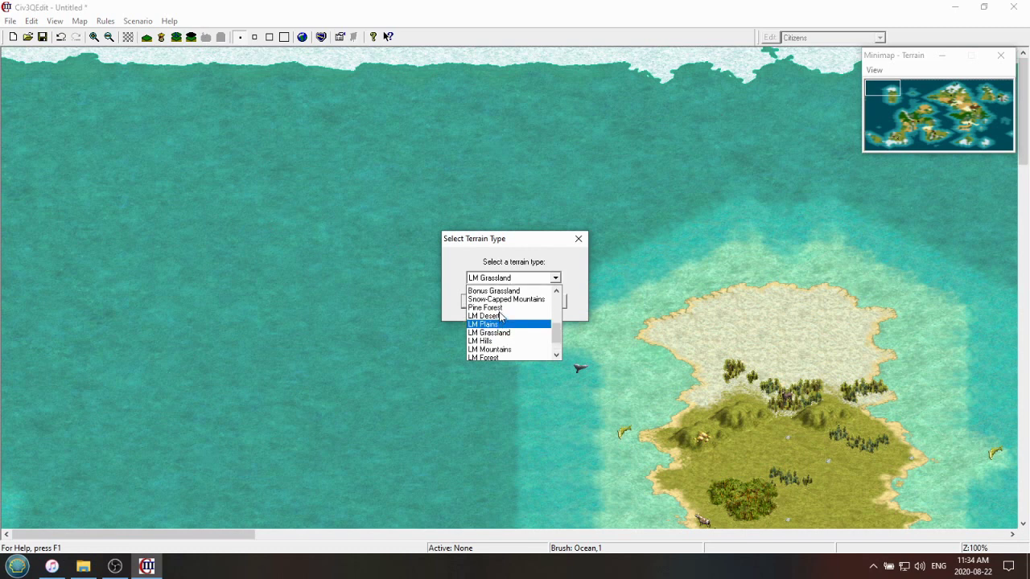
{"action": "left_click", "coordinate": [501, 307]}
{"action": "left_click", "coordinate": [493, 303]}
{"action": "mouse_move", "coordinate": [612, 322]}
{"action": "left_mouse_down"}
{"action": "mouse_move", "coordinate": [515, 391]}
{"action": "mouse_move", "coordinate": [690, 363]}
{"action": "mouse_move", "coordinate": [743, 235]}
{"action": "left_mouse_up"}
{"action": "left_click_drag", "start_coordinate": [935, 111], "coordinate": [945, 106]}
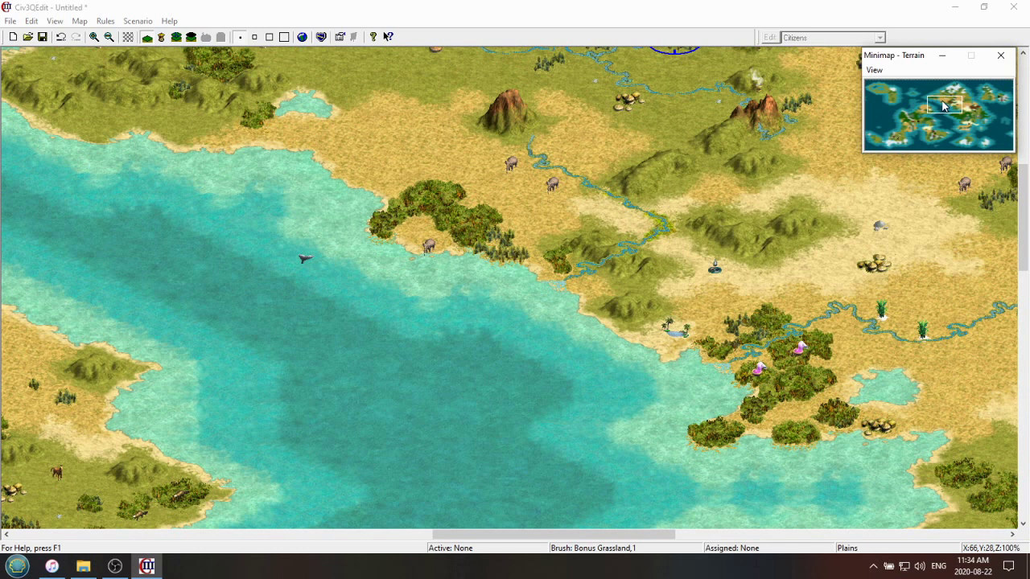
- Regenerate a new random map with default settings, discarding the painted changes
{"action": "left_click", "coordinate": [80, 21]}
{"action": "left_click", "coordinate": [153, 114]}
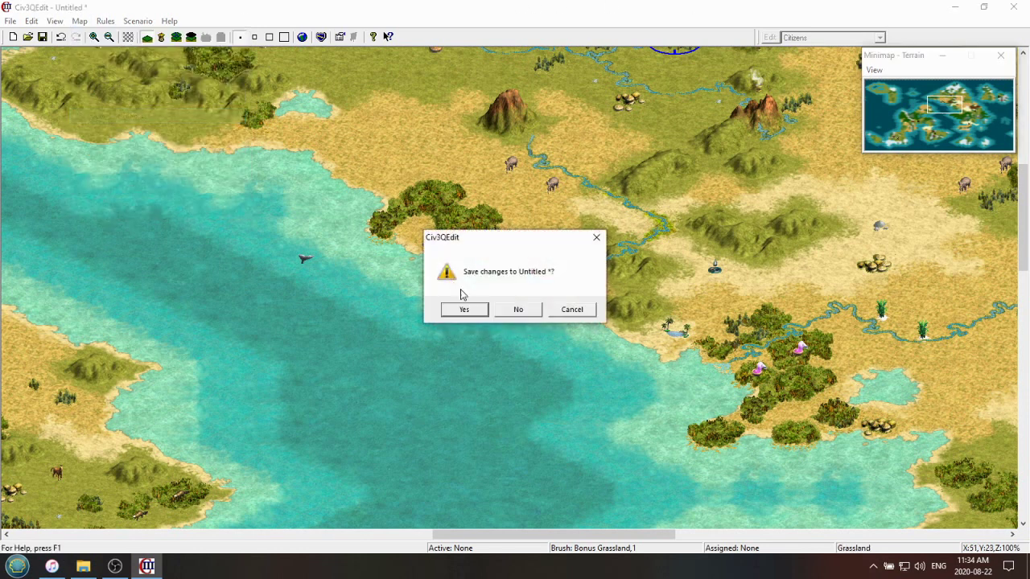
{"action": "left_click", "coordinate": [517, 309]}
{"action": "left_click", "coordinate": [486, 370]}
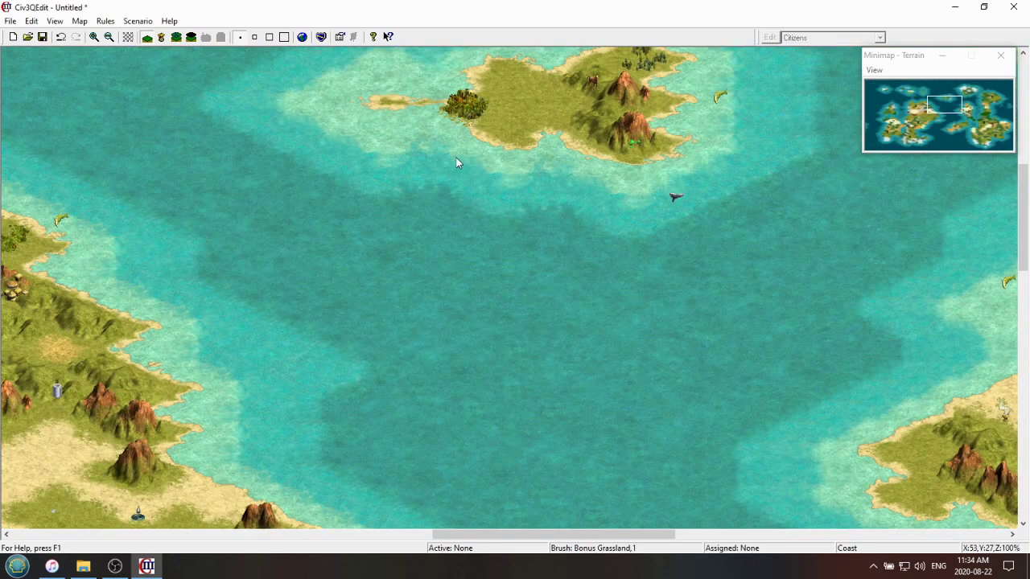
- Paint Cattle resources across the grassland west of the forest
{"action": "left_click_drag", "start_coordinate": [900, 132], "coordinate": [919, 118]}
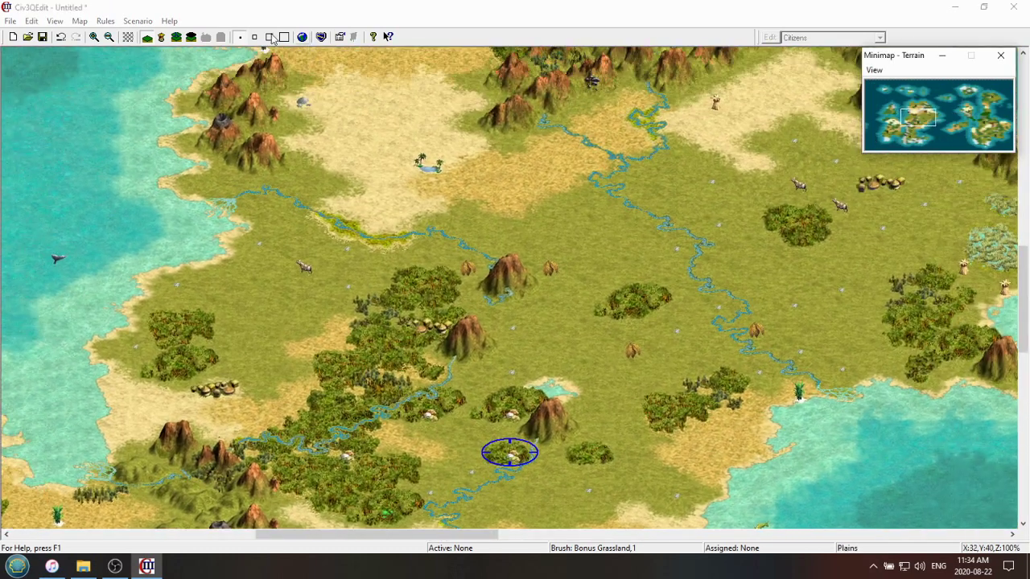
{"action": "left_click", "coordinate": [161, 37]}
{"action": "left_click", "coordinate": [554, 279]}
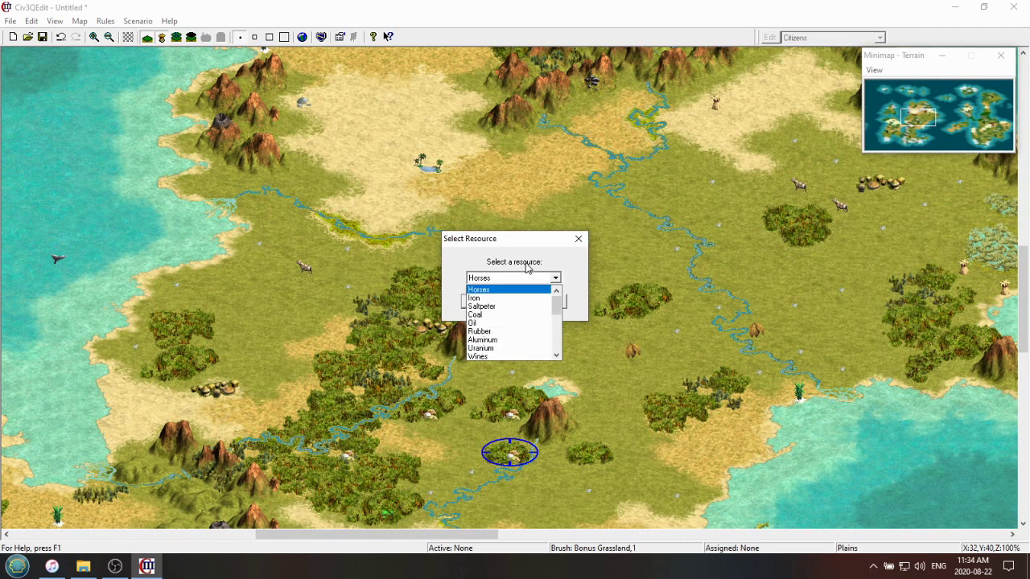
{"action": "scroll", "coordinate": [499, 318], "scroll_direction": "down", "scroll_amount": 4}
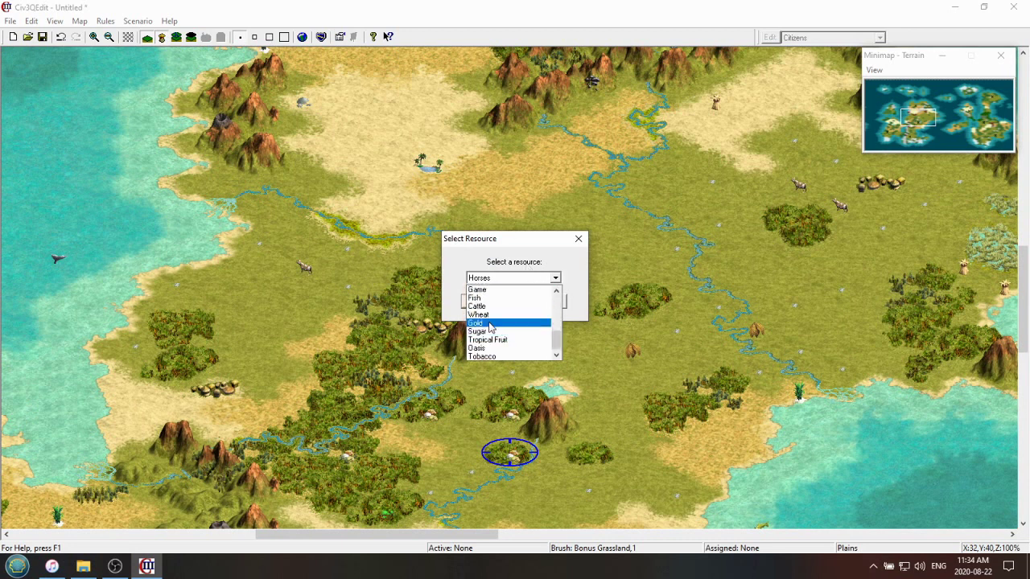
{"action": "left_click", "coordinate": [487, 303]}
{"action": "left_click", "coordinate": [482, 302]}
{"action": "mouse_move", "coordinate": [400, 277]}
{"action": "left_mouse_down"}
{"action": "mouse_move", "coordinate": [304, 227]}
{"action": "mouse_move", "coordinate": [366, 288]}
{"action": "mouse_move", "coordinate": [304, 185]}
{"action": "mouse_move", "coordinate": [450, 233]}
{"action": "mouse_move", "coordinate": [402, 303]}
{"action": "mouse_move", "coordinate": [594, 246]}
{"action": "mouse_move", "coordinate": [511, 246]}
{"action": "left_mouse_up"}
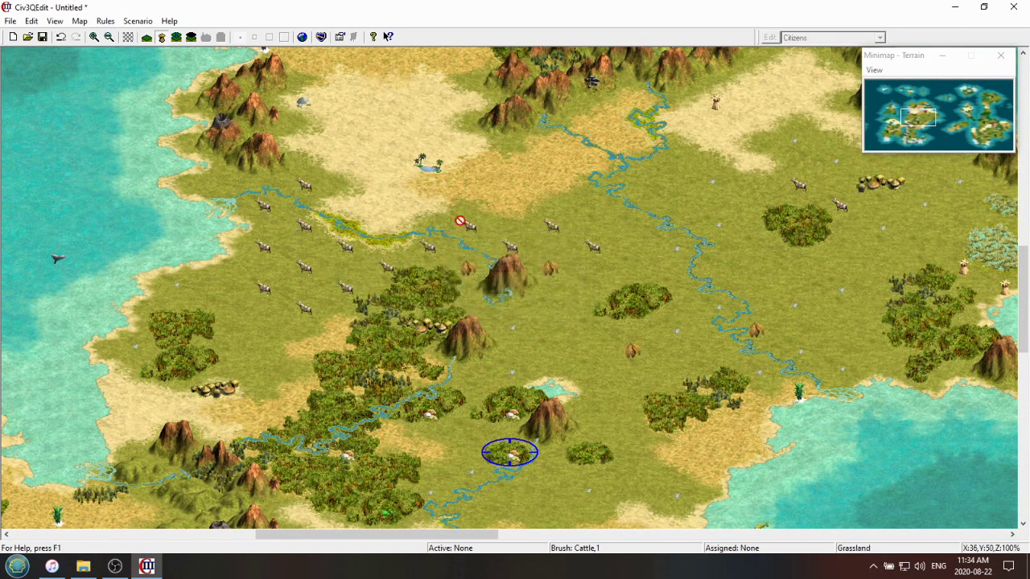
- Select Player Starting Location as the overlay to place
{"action": "left_click", "coordinate": [106, 21]}
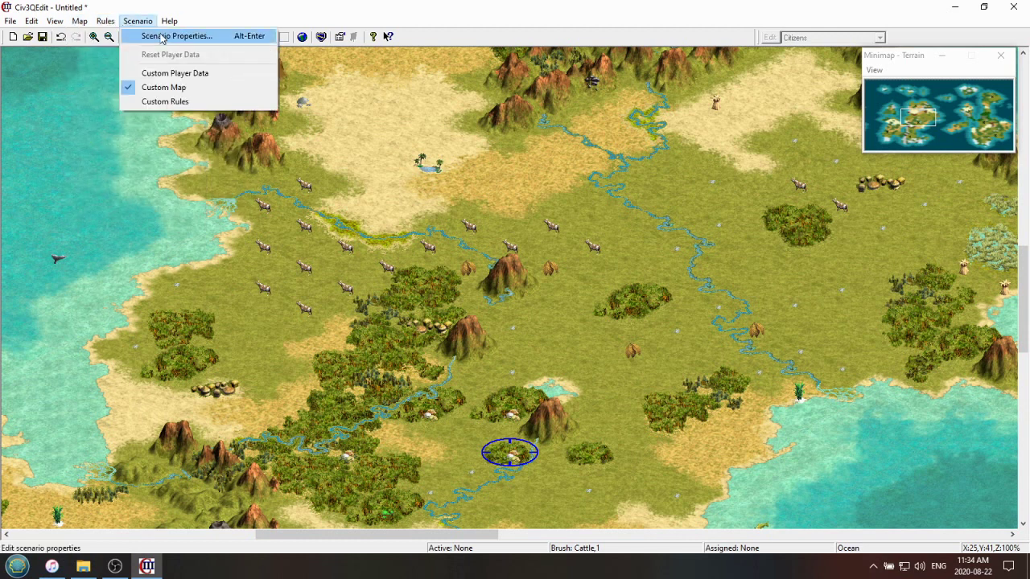
{"action": "left_click", "coordinate": [158, 6]}
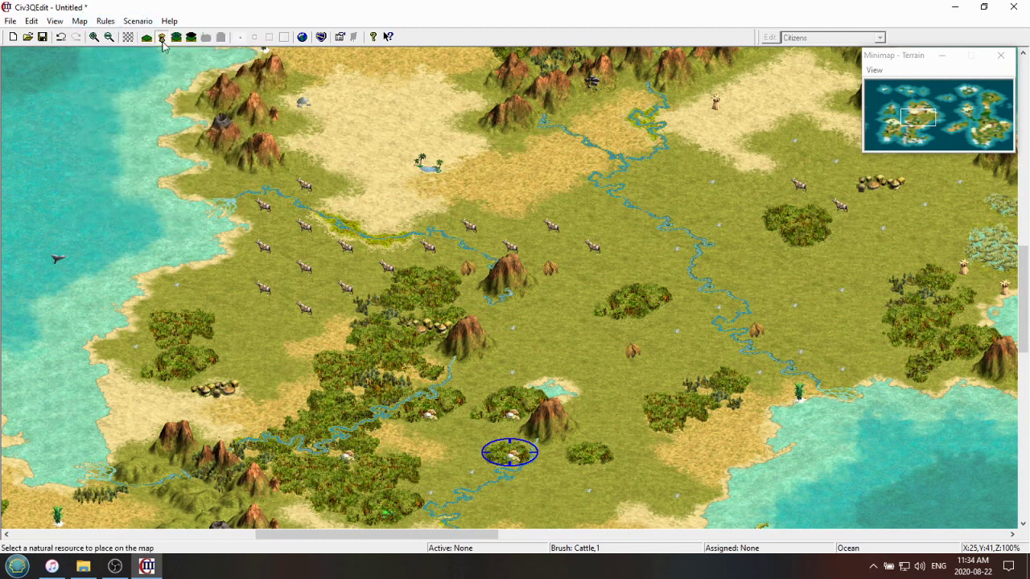
{"action": "left_click", "coordinate": [176, 36]}
{"action": "left_click", "coordinate": [499, 277]}
{"action": "scroll", "coordinate": [519, 330], "scroll_direction": "down", "scroll_amount": 3}
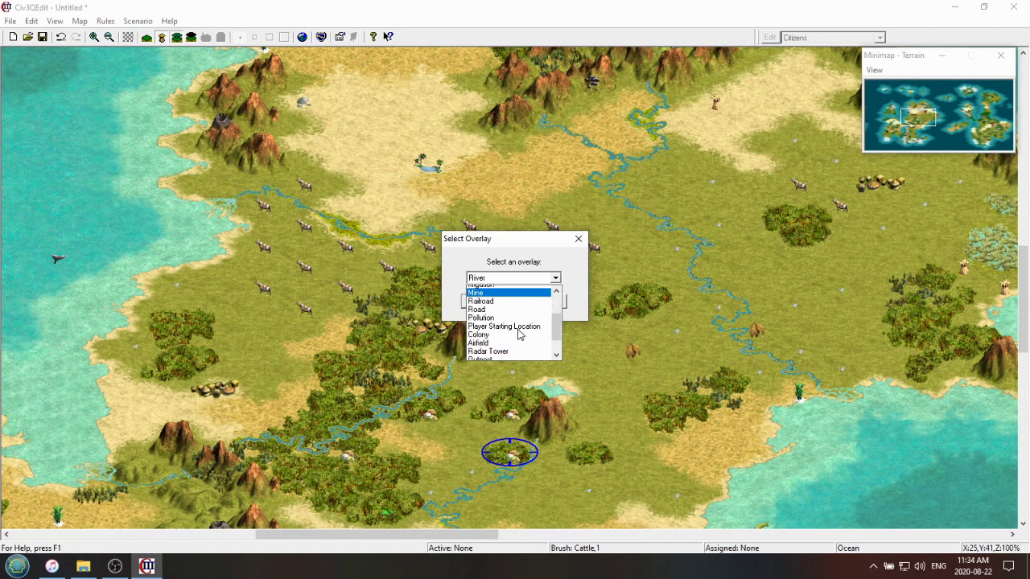
{"action": "left_click", "coordinate": [509, 298]}
{"action": "left_click", "coordinate": [483, 298]}
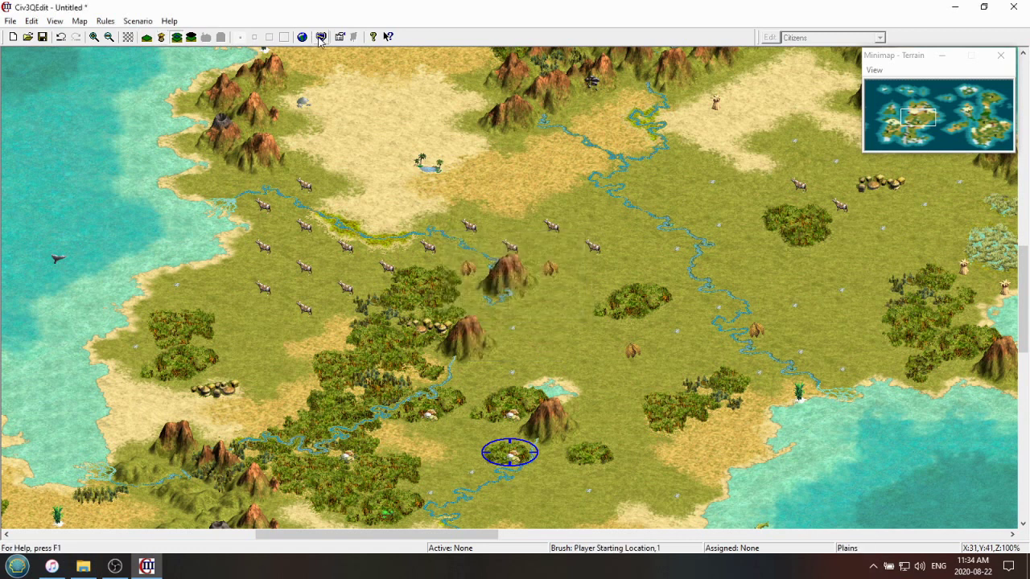
- Make Babylon the active player and put its starting location on the flood plain
{"action": "left_click", "coordinate": [320, 37]}
{"action": "left_click", "coordinate": [464, 280]}
{"action": "left_click", "coordinate": [507, 279]}
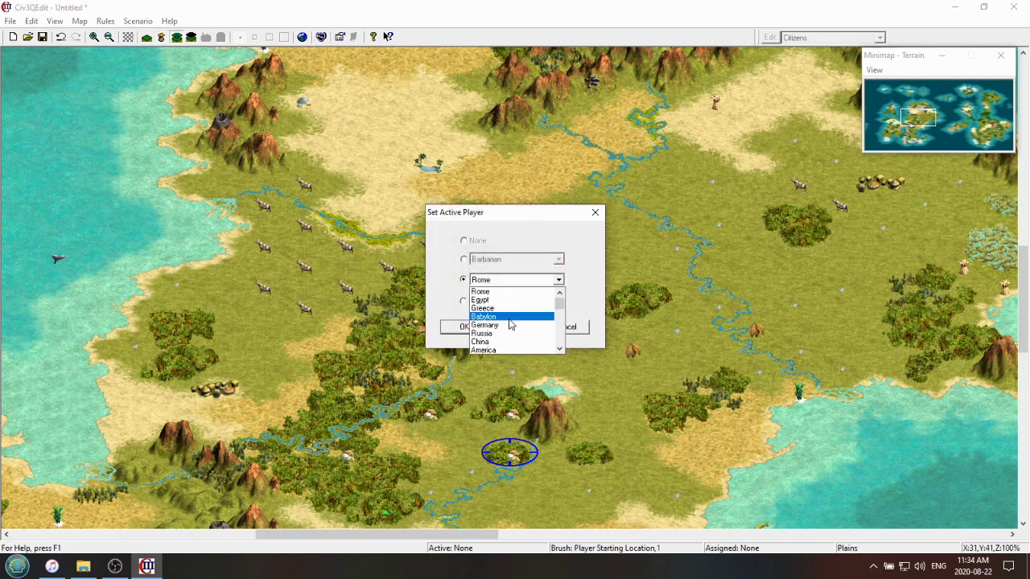
{"action": "left_click", "coordinate": [509, 316]}
{"action": "left_click", "coordinate": [460, 326]}
{"action": "left_click", "coordinate": [386, 228]}
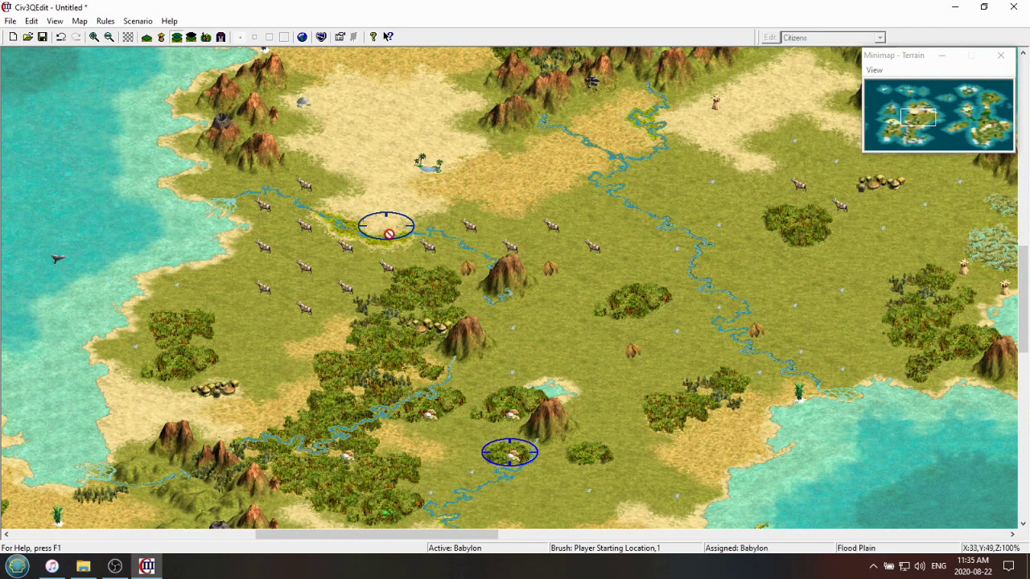
- Enable Custom Rules from the Scenario menu and acknowledge the Rules Editor Enabled warning
{"action": "left_click", "coordinate": [106, 21]}
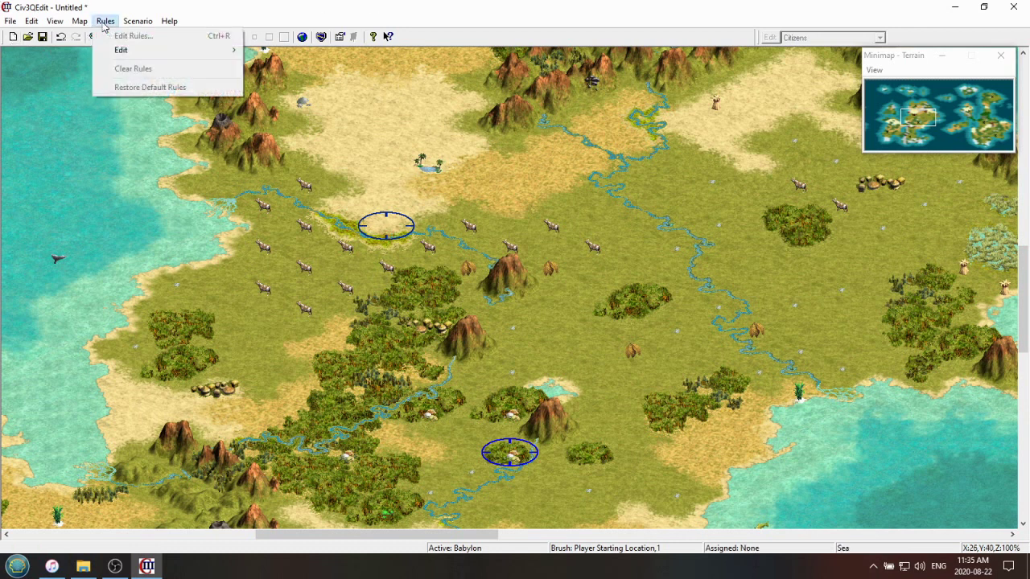
{"action": "left_click", "coordinate": [138, 21]}
{"action": "left_click", "coordinate": [169, 21]}
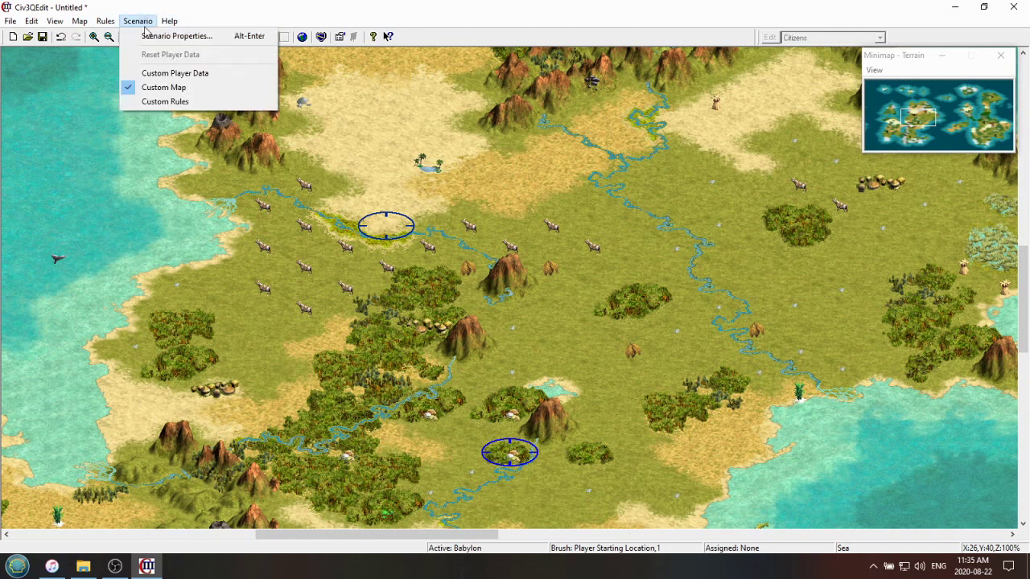
{"action": "left_click", "coordinate": [176, 102]}
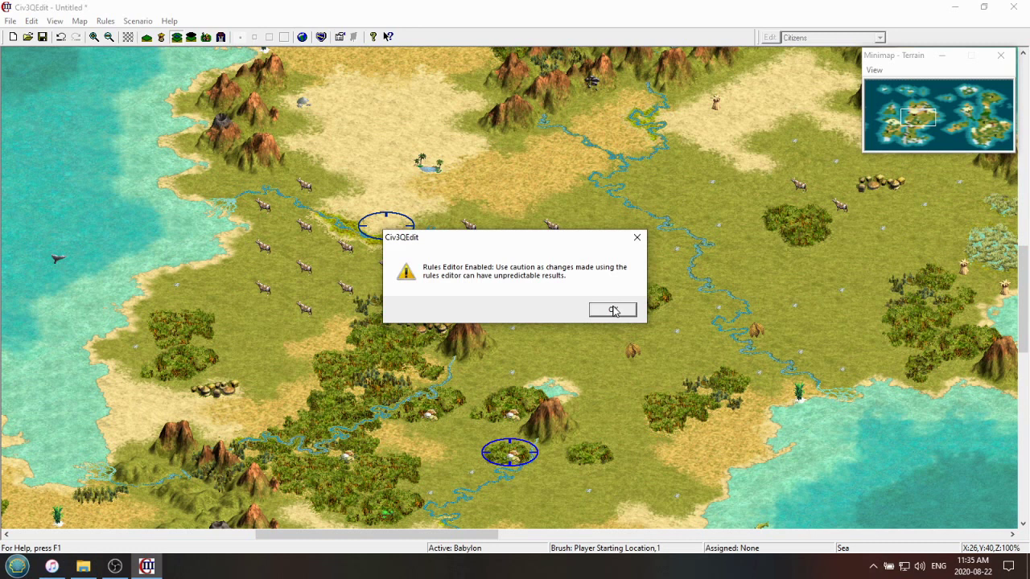
{"action": "left_click", "coordinate": [613, 312]}
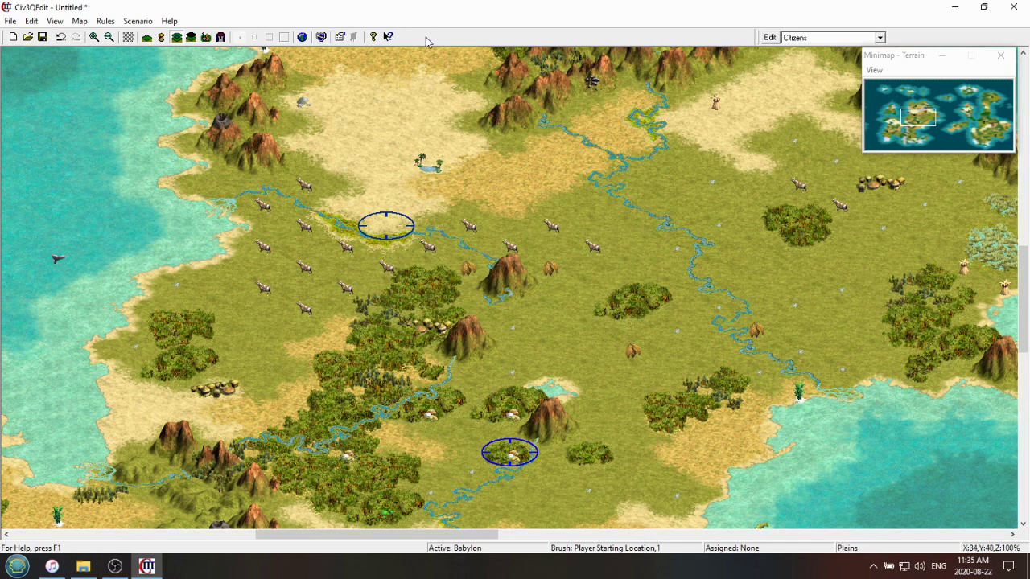
{"action": "left_click", "coordinate": [169, 21]}
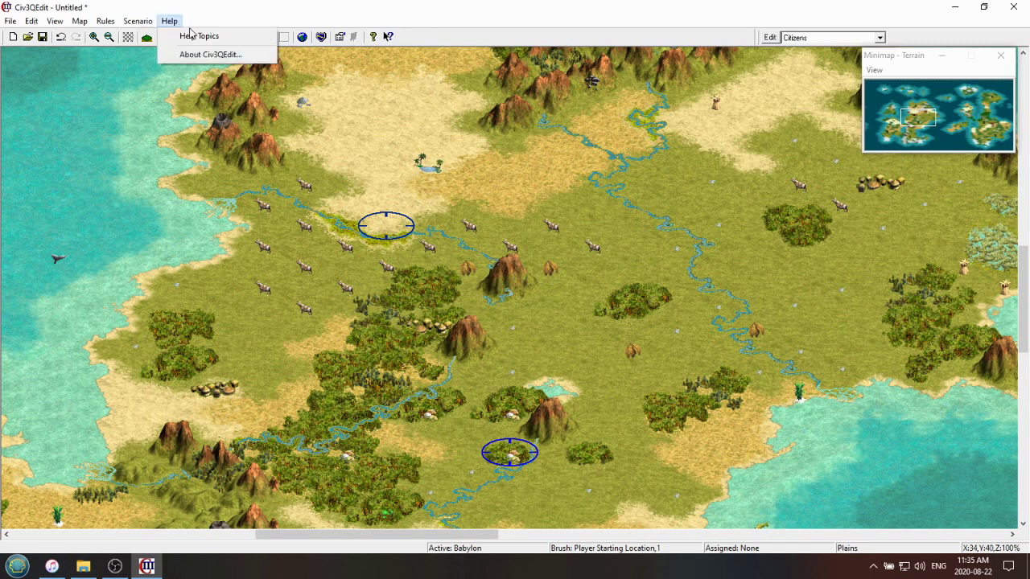
{"action": "left_click", "coordinate": [198, 36]}
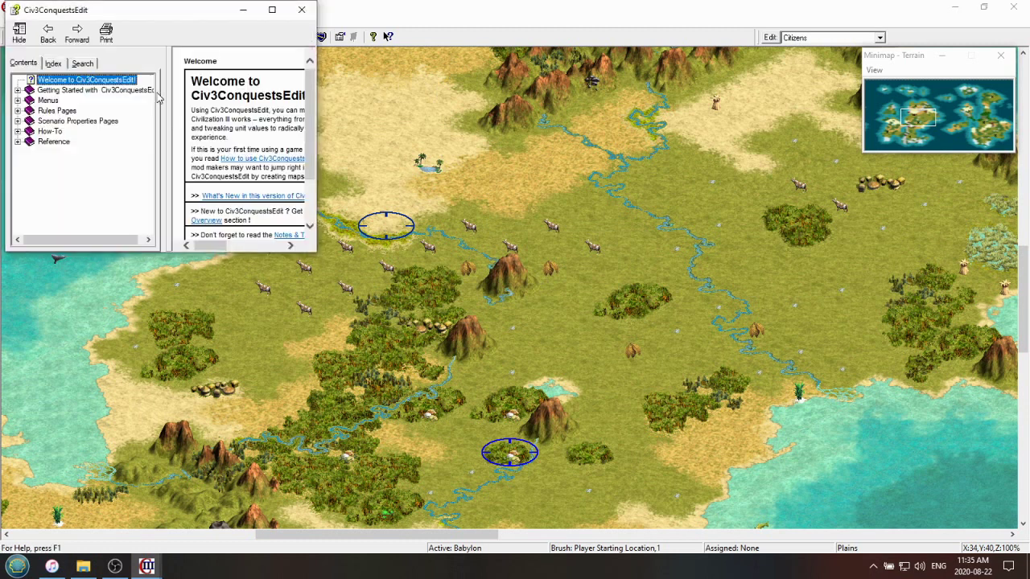
{"action": "left_click", "coordinate": [304, 9]}
{"action": "left_click", "coordinate": [137, 21]}
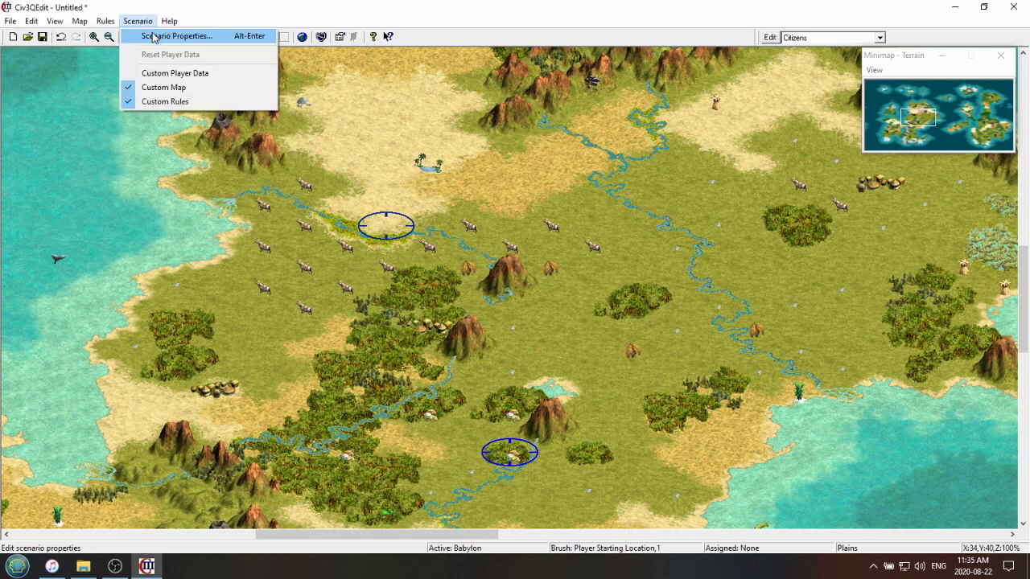
{"action": "left_click", "coordinate": [157, 37]}
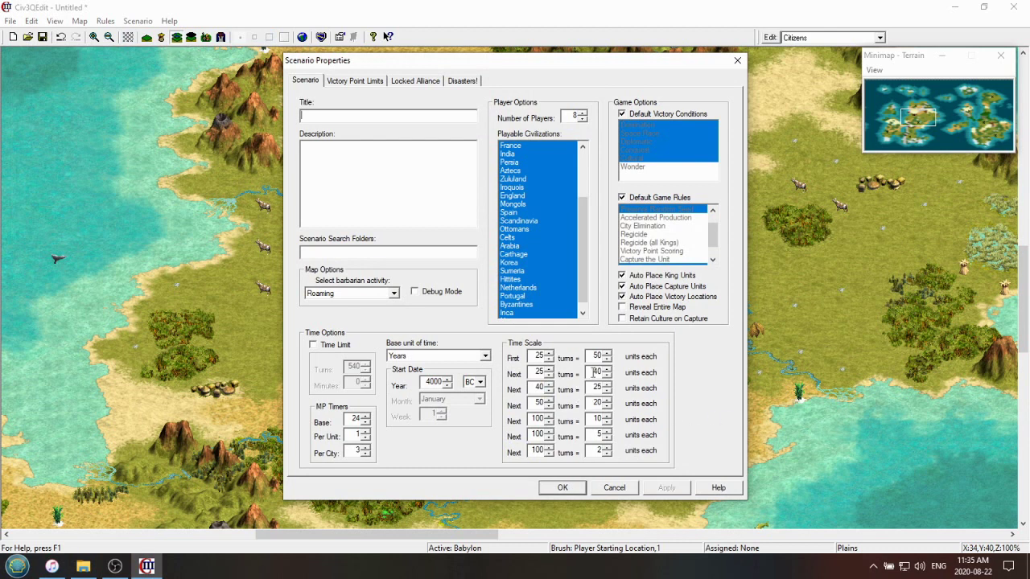
{"action": "left_click", "coordinate": [563, 487]}
{"action": "left_click", "coordinate": [169, 21]}
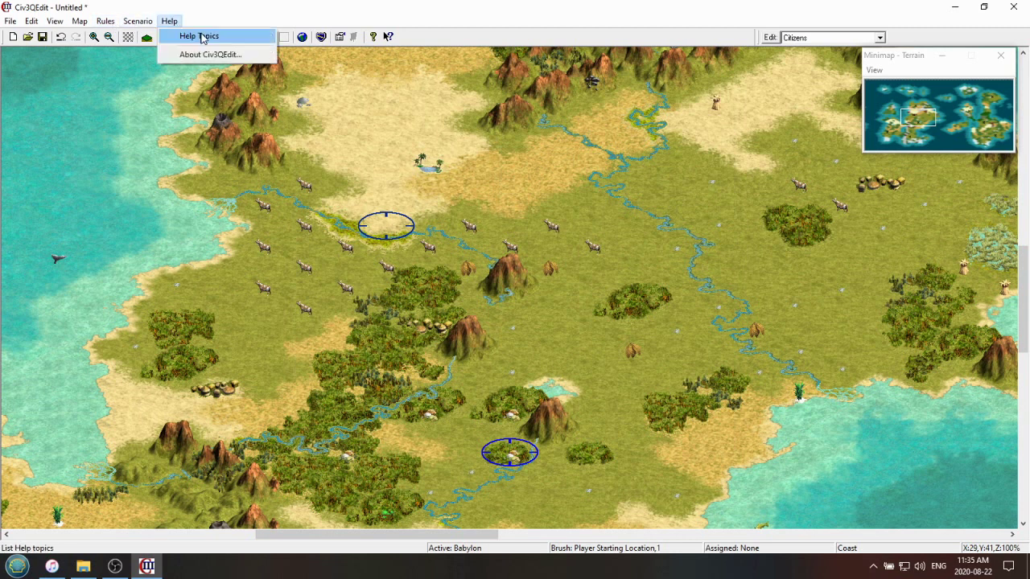
{"action": "left_click", "coordinate": [206, 38]}
{"action": "left_click", "coordinate": [276, 13]}
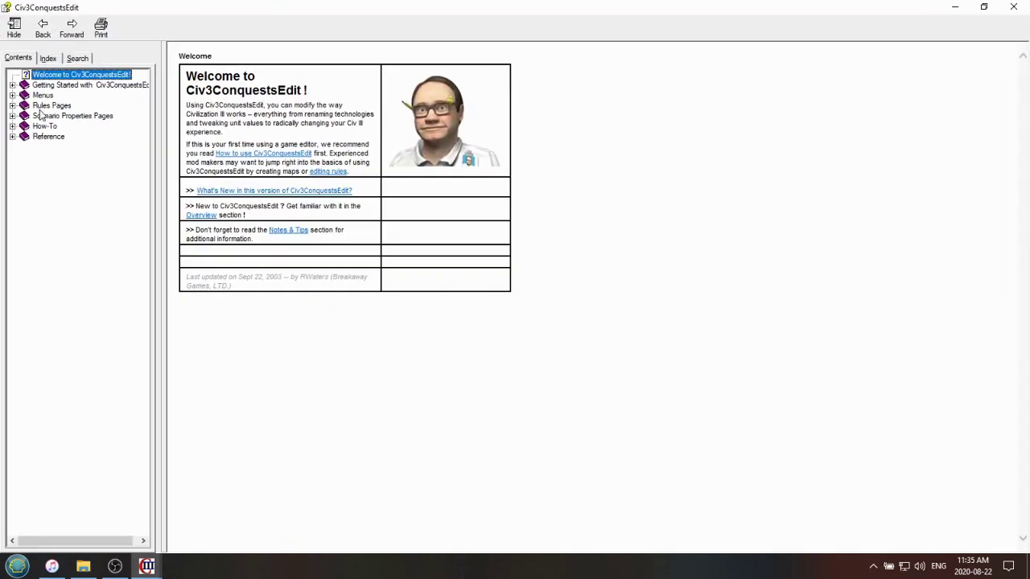
{"action": "left_click", "coordinate": [15, 117]}
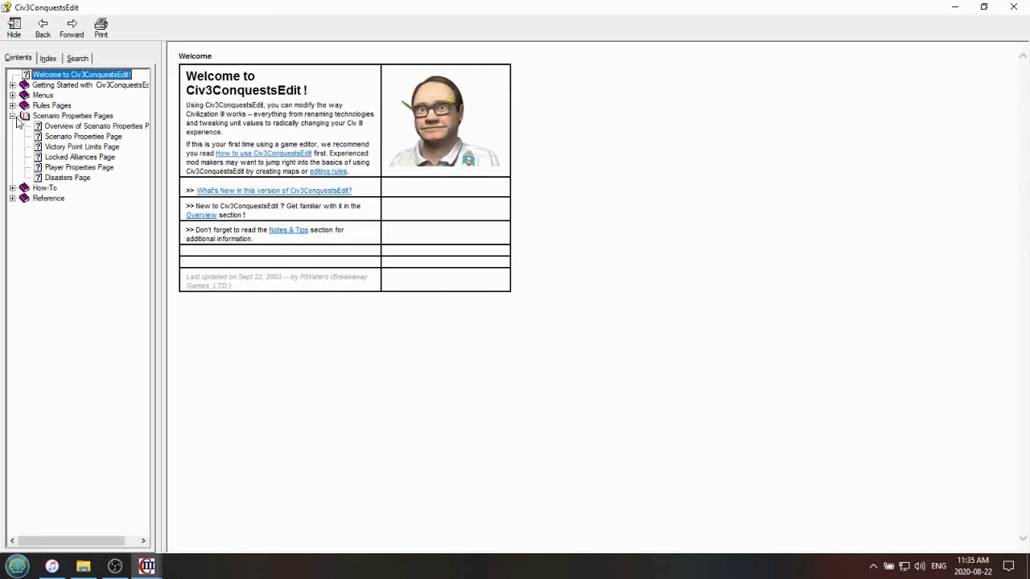
{"action": "left_click", "coordinate": [75, 168]}
{"action": "left_click", "coordinate": [74, 137]}
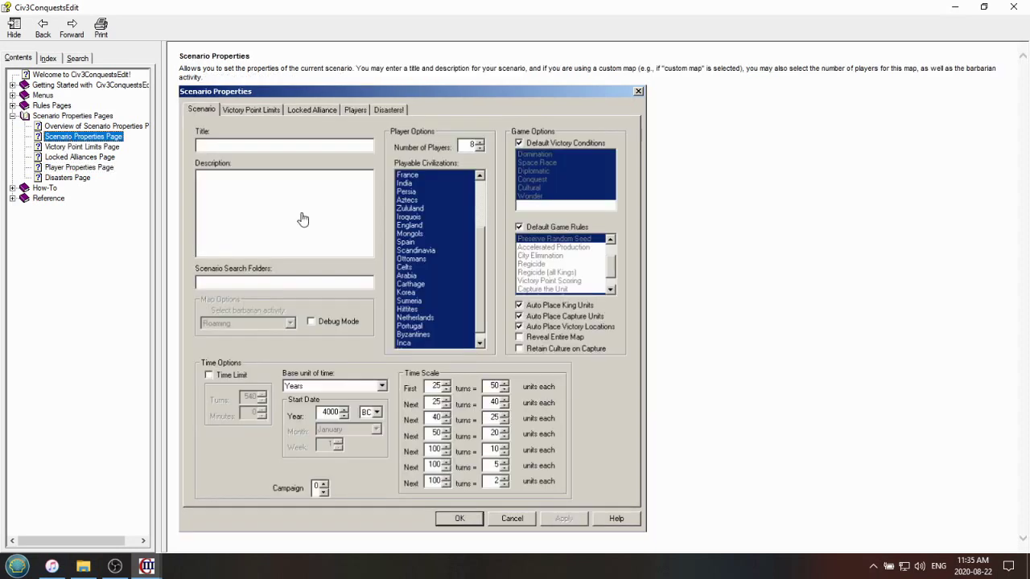
{"action": "left_click", "coordinate": [554, 343]}
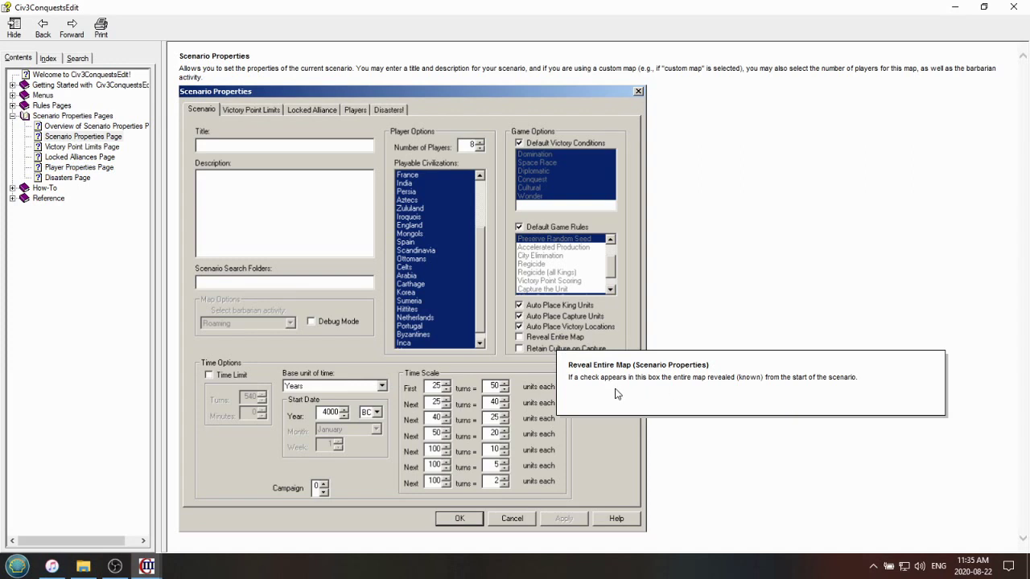
{"action": "left_click", "coordinate": [584, 267]}
{"action": "scroll", "coordinate": [652, 338], "scroll_direction": "down", "scroll_amount": 2}
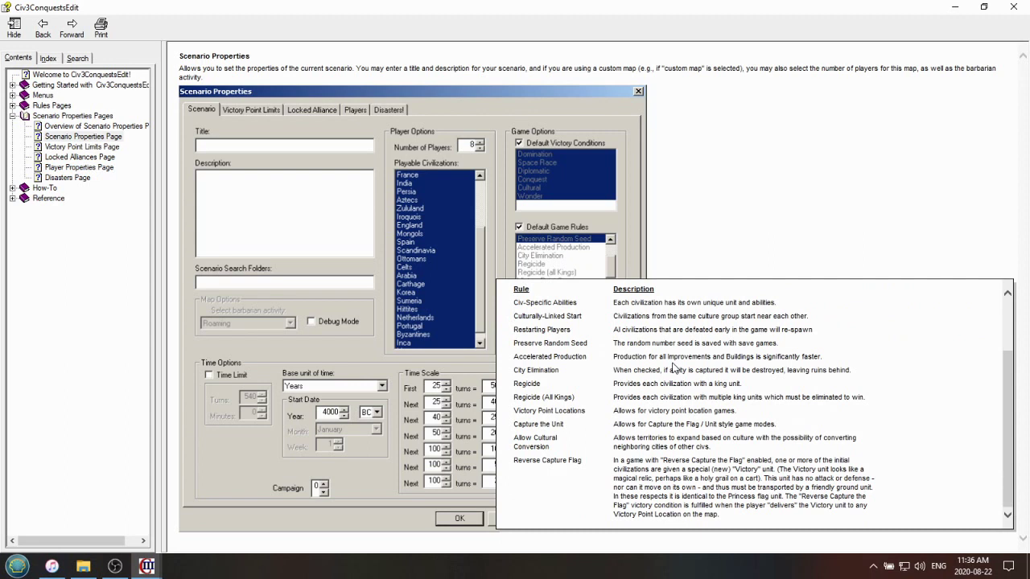
{"action": "left_click", "coordinate": [724, 203]}
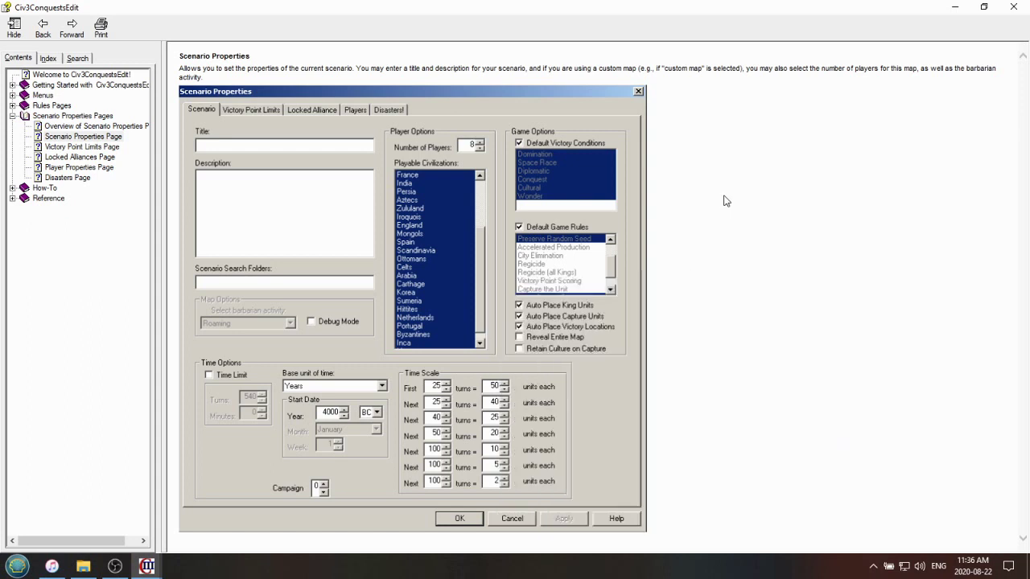
{"action": "left_click", "coordinate": [1013, 7]}
- Open Edit Rules on the Civilizations tab and expand its civilization list
{"action": "left_click", "coordinate": [105, 21]}
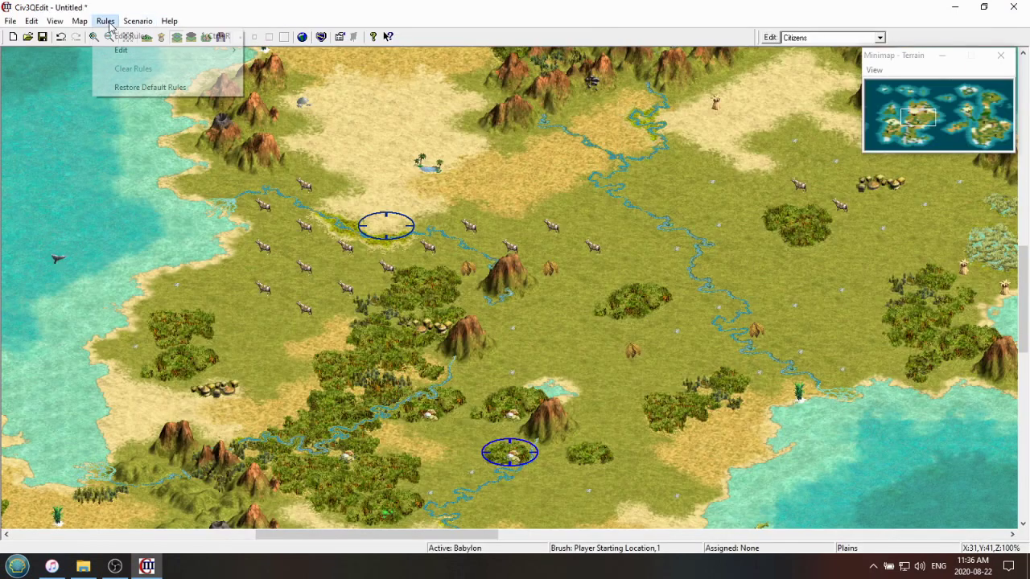
{"action": "left_click", "coordinate": [128, 35]}
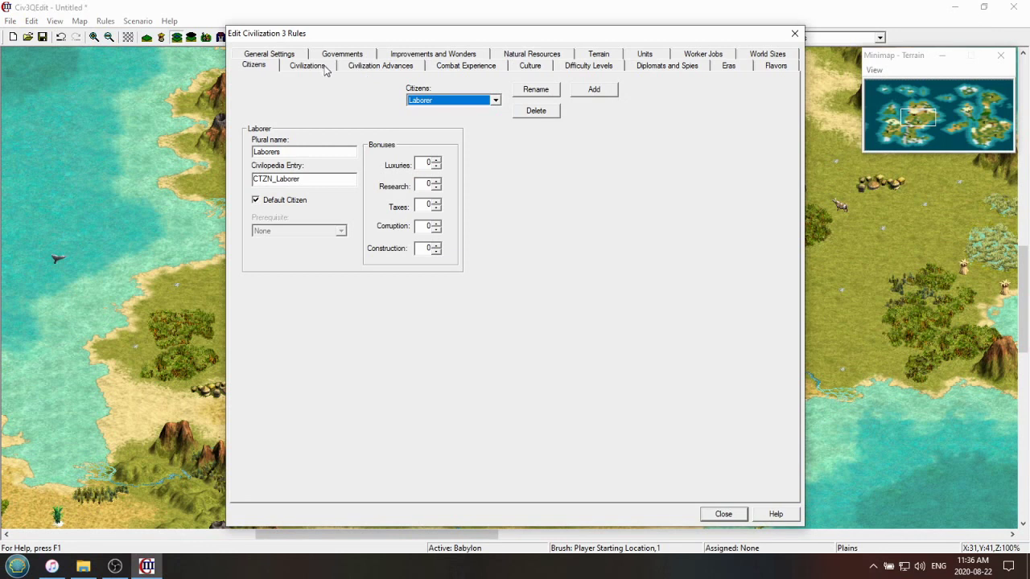
{"action": "left_click", "coordinate": [316, 66]}
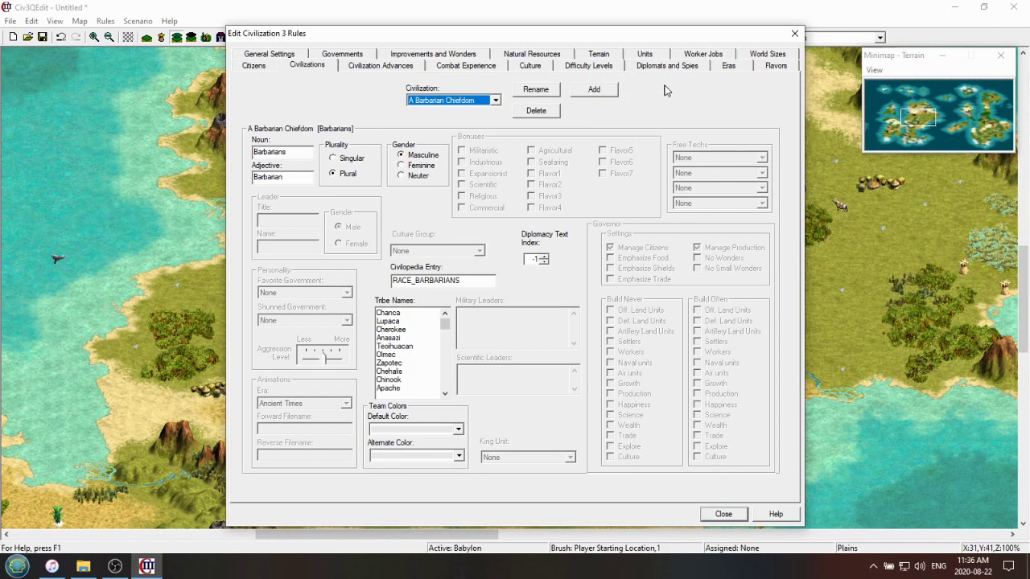
{"action": "left_click", "coordinate": [475, 101]}
- Add a new civilization named 'Indonesia' through the Add Race dialog
{"action": "scroll", "coordinate": [469, 144], "scroll_direction": "down", "scroll_amount": 3}
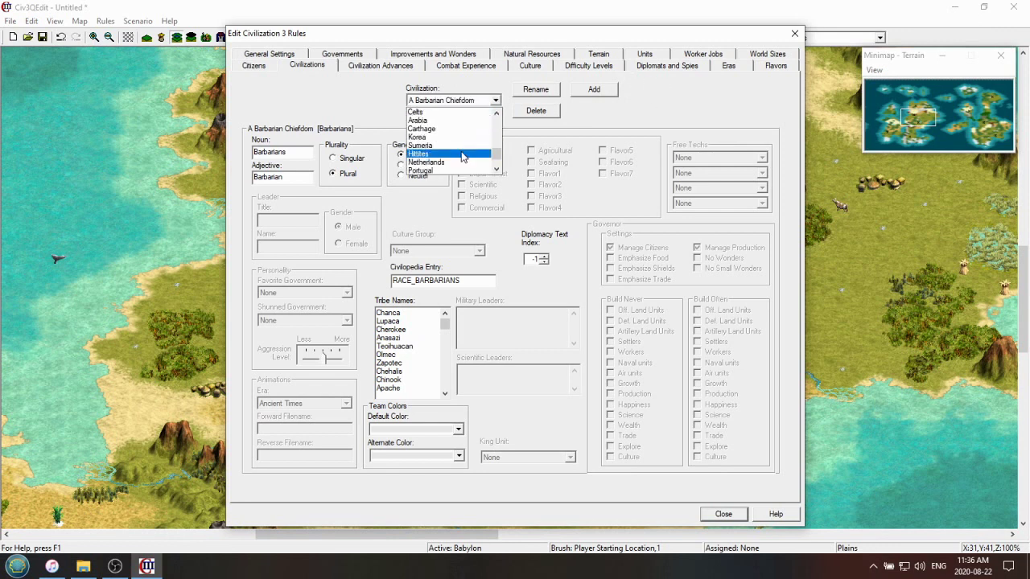
{"action": "left_click", "coordinate": [465, 159]}
{"action": "left_click", "coordinate": [590, 90]}
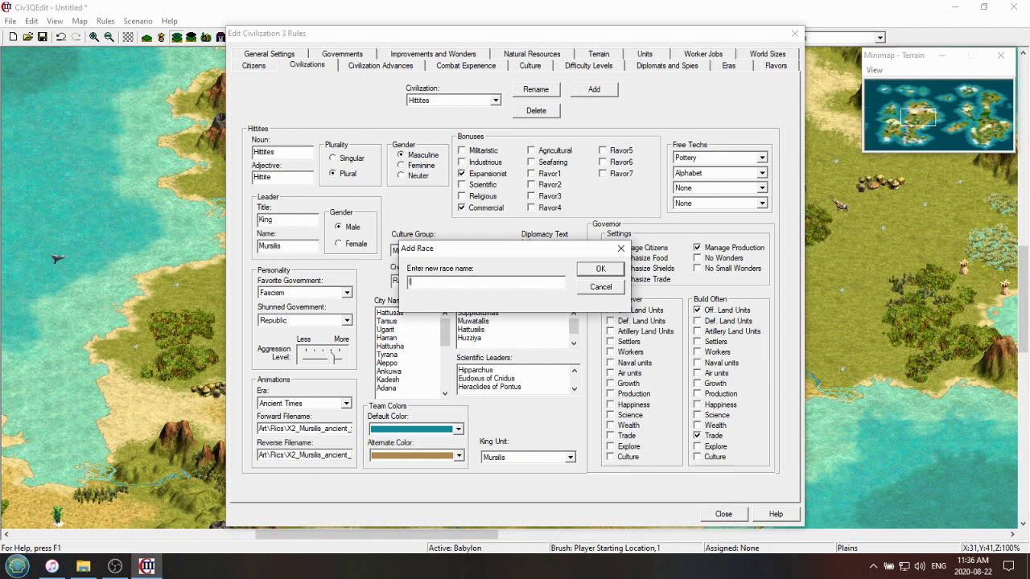
{"action": "type", "text": "Indonesia"}
{"action": "key", "text": "Return"}
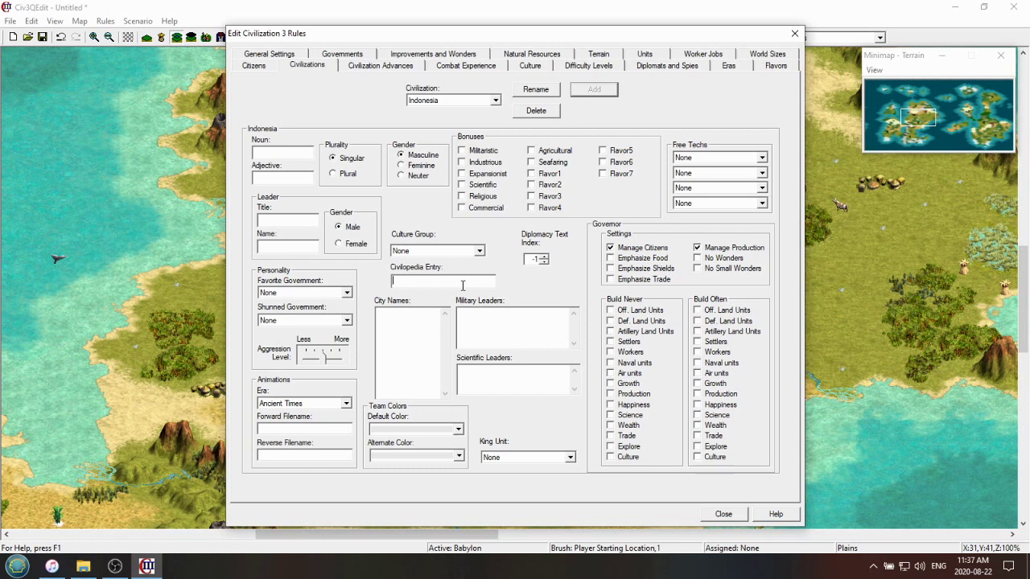
{"action": "left_click", "coordinate": [433, 100]}
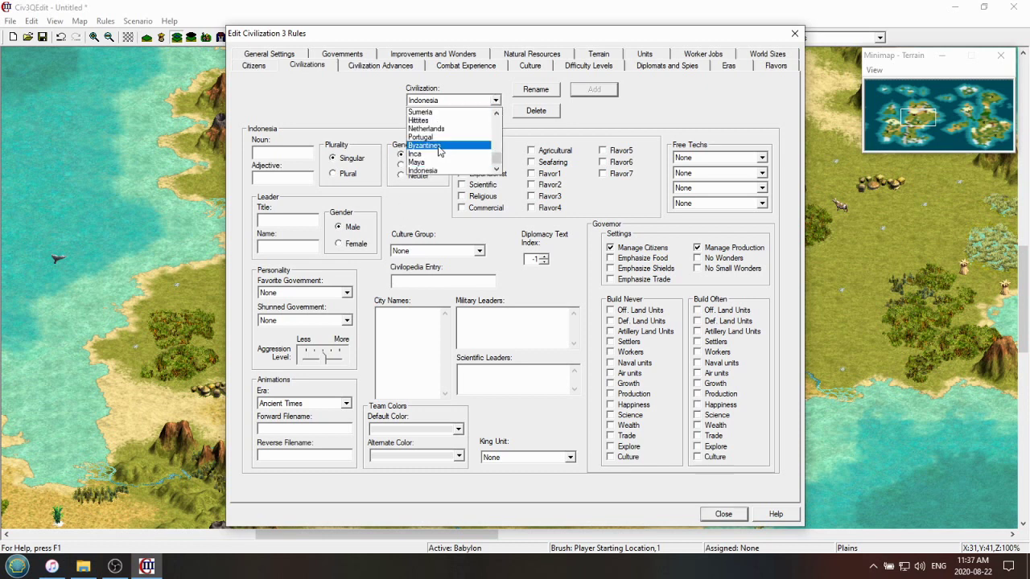
- Paste Portugal's Civilopedia entry RACE_PORTUGAL into Indonesia's Civilopedia Entry field
{"action": "left_click", "coordinate": [433, 139]}
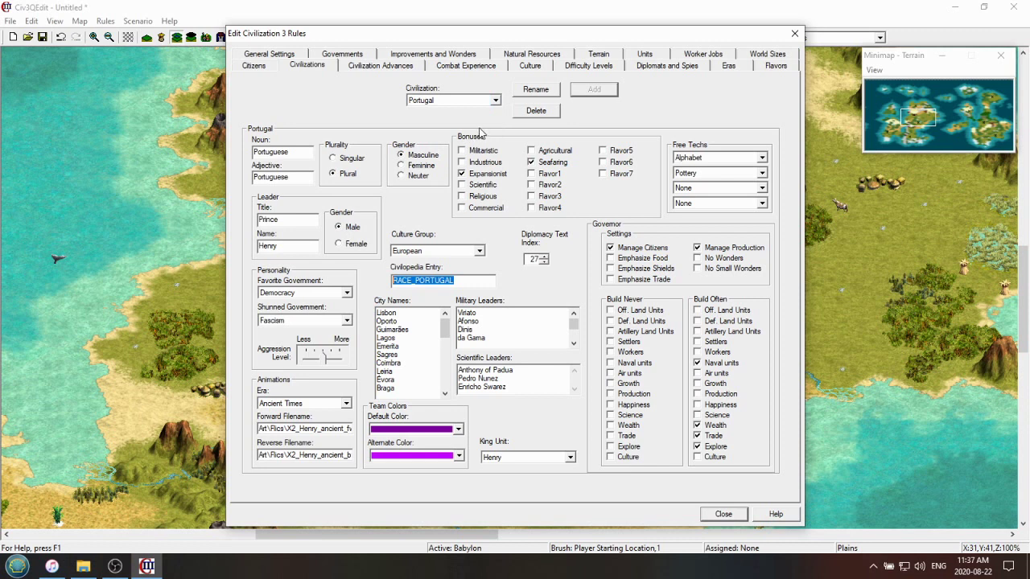
{"action": "left_click", "coordinate": [475, 102]}
{"action": "left_click", "coordinate": [439, 170]}
{"action": "left_click", "coordinate": [460, 280]}
{"action": "type", "text": "RACE_PORTUGAL"}
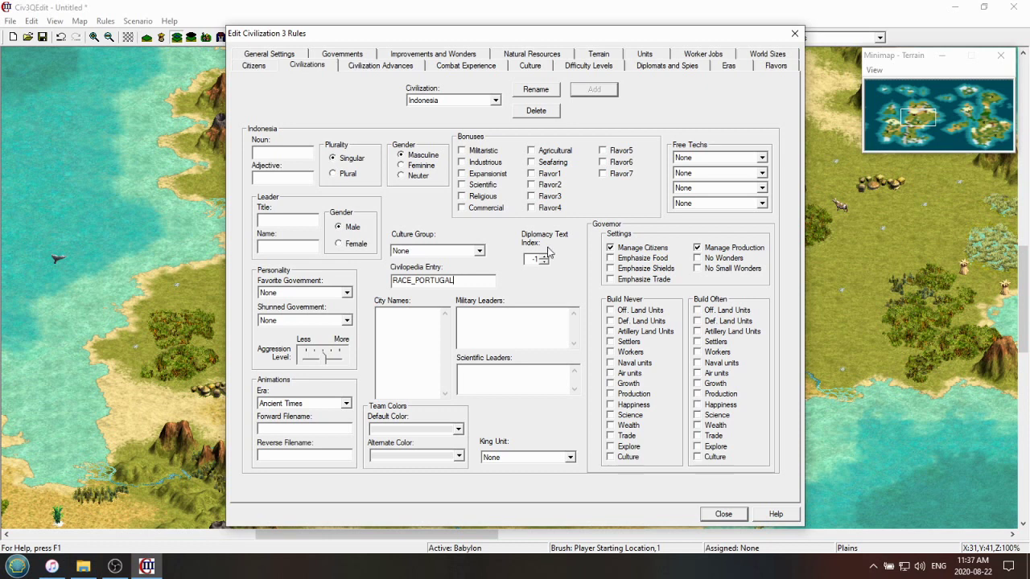
{"action": "left_click", "coordinate": [643, 55]}
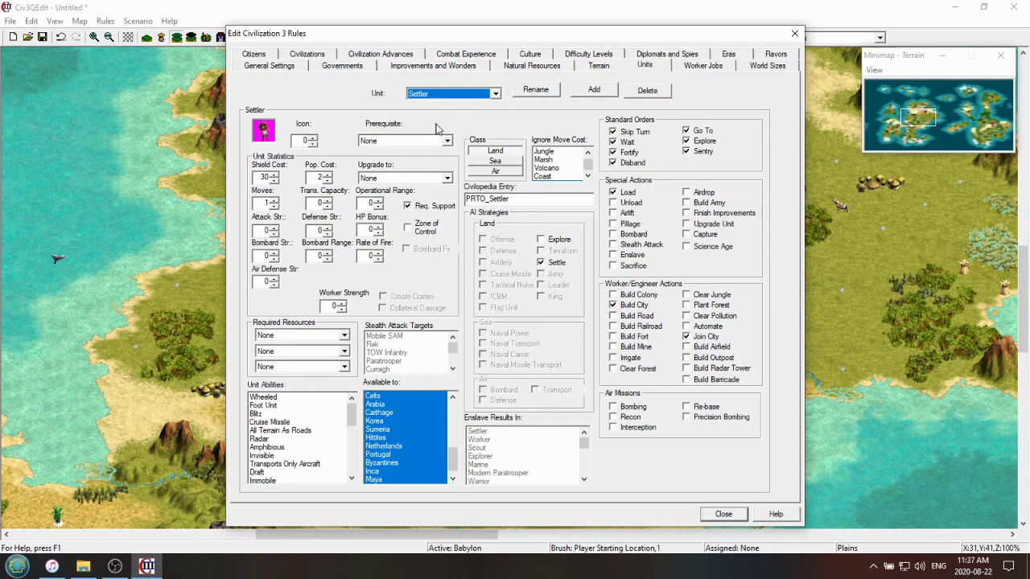
- Raise the Settler's icon number to 4
{"action": "double_click", "coordinate": [306, 141]}
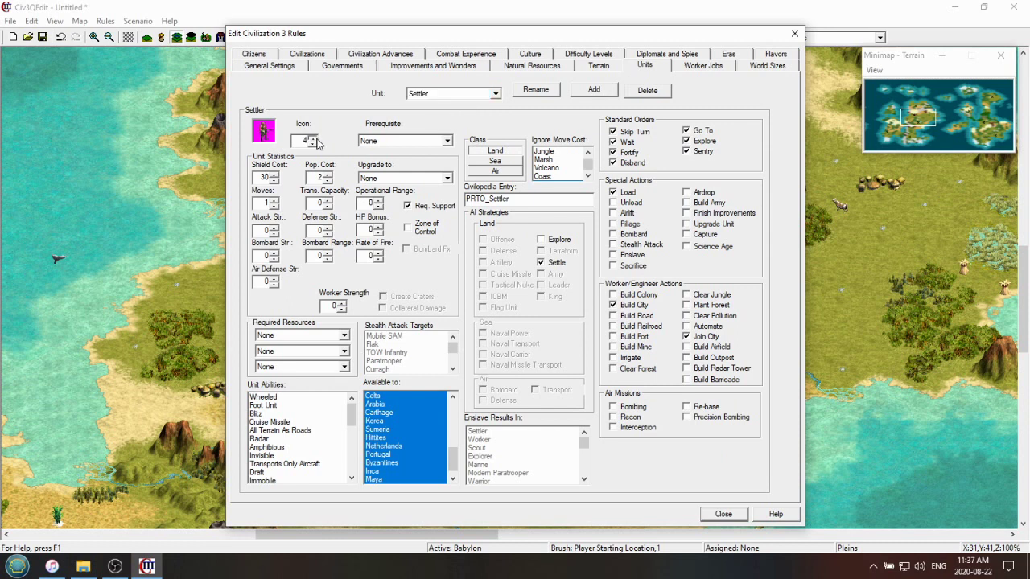
{"action": "left_click", "coordinate": [313, 142]}
{"action": "left_click", "coordinate": [312, 142]}
{"action": "left_click", "coordinate": [313, 143]}
{"action": "left_click", "coordinate": [312, 142]}
- Load the Scout unit and examine its icon number and Civilopedia entry text
{"action": "left_click", "coordinate": [463, 93]}
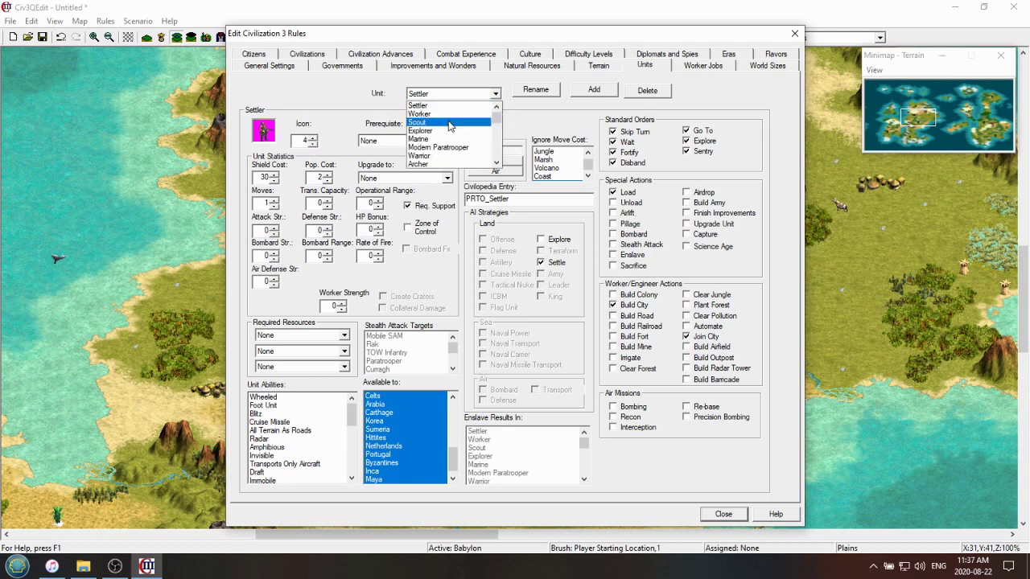
{"action": "left_click", "coordinate": [449, 123]}
{"action": "left_click", "coordinate": [313, 142]}
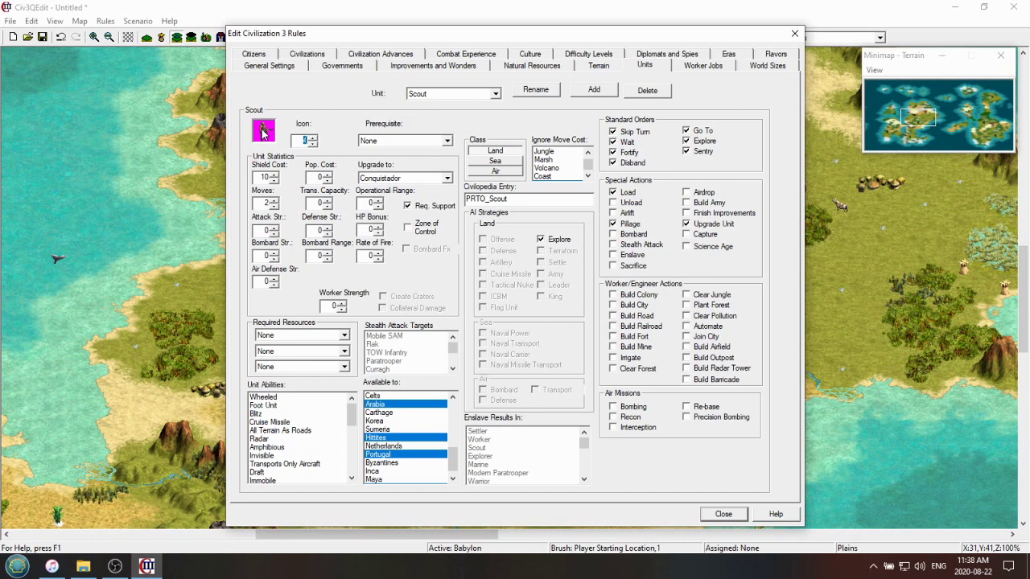
{"action": "left_click_drag", "start_coordinate": [519, 199], "coordinate": [435, 204]}
{"action": "left_click_drag", "start_coordinate": [523, 199], "coordinate": [489, 203]}
- Cycle the Scout's icon past the tank picture onto a group-of-figures picture
{"action": "left_click", "coordinate": [315, 139]}
{"action": "left_click", "coordinate": [315, 138]}
{"action": "left_click", "coordinate": [314, 138]}
{"action": "left_click", "coordinate": [315, 138]}
{"action": "left_click", "coordinate": [314, 138]}
{"action": "left_click", "coordinate": [315, 139]}
{"action": "left_click", "coordinate": [315, 138]}
{"action": "left_click", "coordinate": [315, 138]}
{"action": "left_click", "coordinate": [315, 138]}
{"action": "left_click", "coordinate": [315, 138]}
{"action": "left_click", "coordinate": [315, 138]}
{"action": "left_click", "coordinate": [314, 138]}
{"action": "left_click", "coordinate": [315, 139]}
{"action": "left_click", "coordinate": [313, 138]}
{"action": "left_click", "coordinate": [313, 138]}
{"action": "left_click", "coordinate": [314, 138]}
{"action": "left_click", "coordinate": [313, 139]}
{"action": "left_click", "coordinate": [313, 138]}
{"action": "left_click", "coordinate": [314, 139]}
{"action": "left_click", "coordinate": [313, 138]}
{"action": "left_click", "coordinate": [313, 139]}
{"action": "left_click", "coordinate": [314, 138]}
{"action": "left_click", "coordinate": [312, 138]}
{"action": "left_click", "coordinate": [312, 138]}
{"action": "left_click", "coordinate": [312, 138]}
{"action": "left_click", "coordinate": [313, 138]}
{"action": "left_click", "coordinate": [312, 139]}
{"action": "left_click", "coordinate": [312, 140]}
{"action": "left_click", "coordinate": [83, 566]}
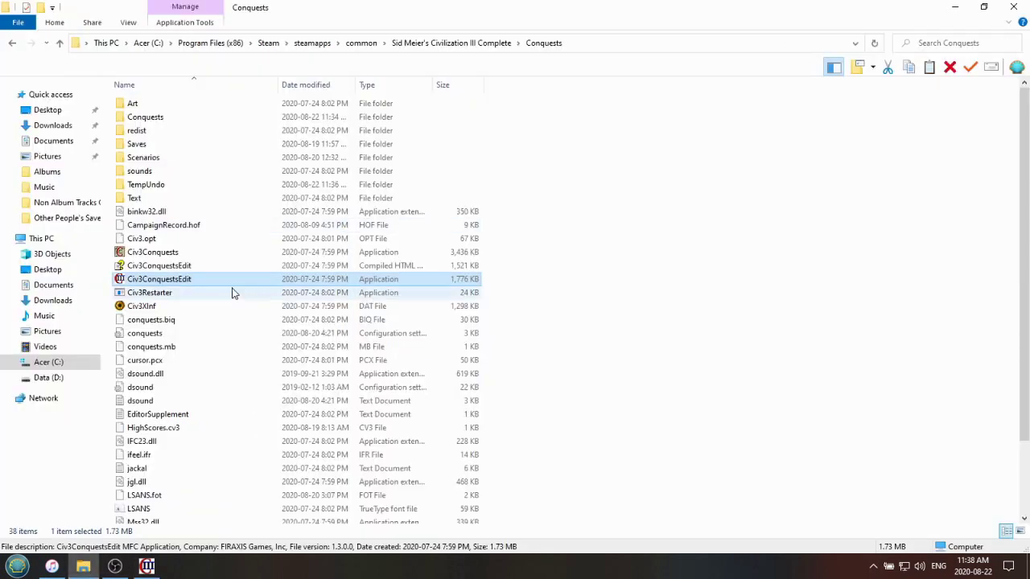
{"action": "left_click", "coordinate": [956, 8]}
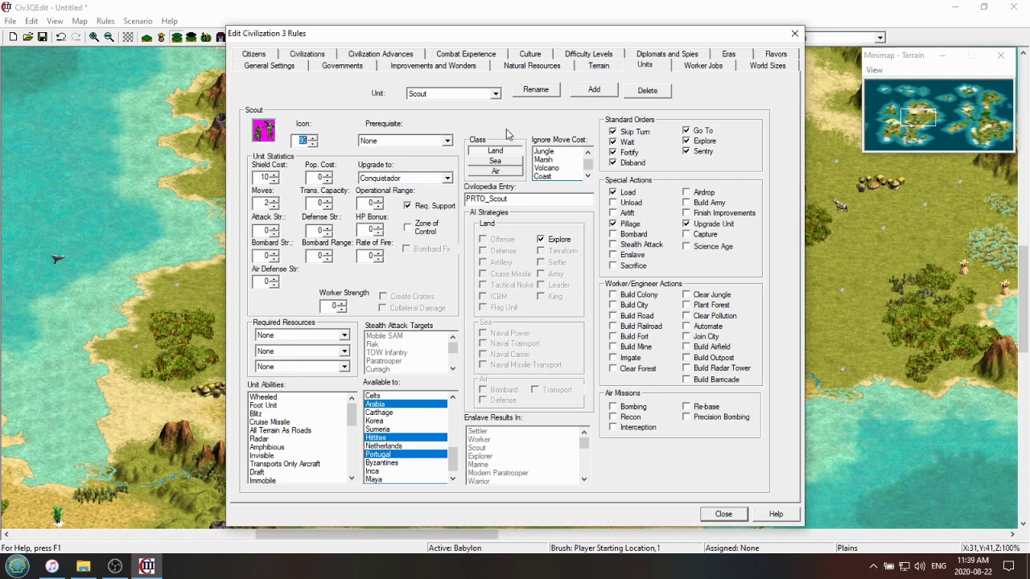
- Open the Add Unit Type dialog from the Units page to name a new unit
{"action": "left_click", "coordinate": [594, 90]}
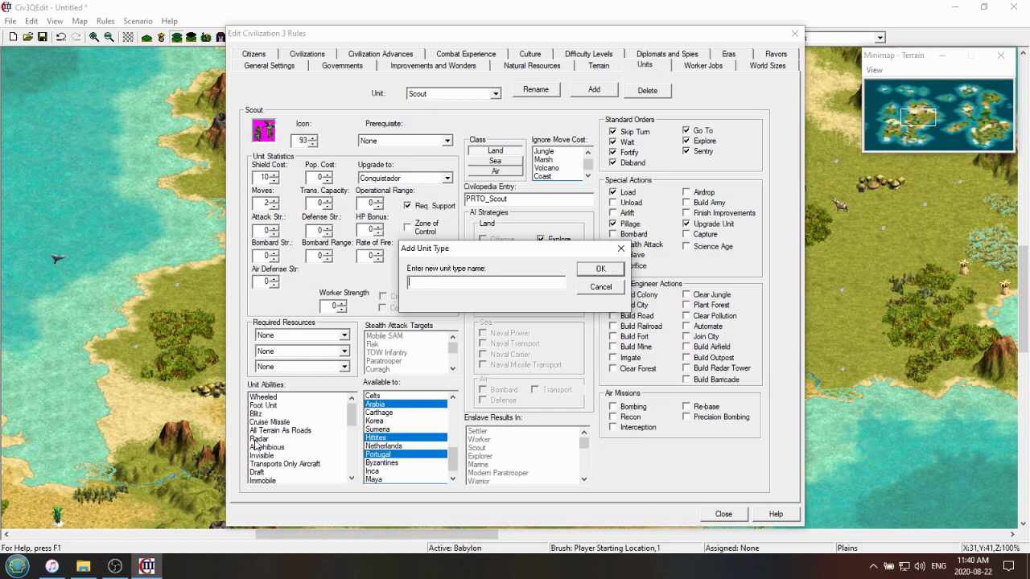
- Bring up the Conquests folder window, then minimize it to return to Civ3QEdit
{"action": "left_click", "coordinate": [84, 568]}
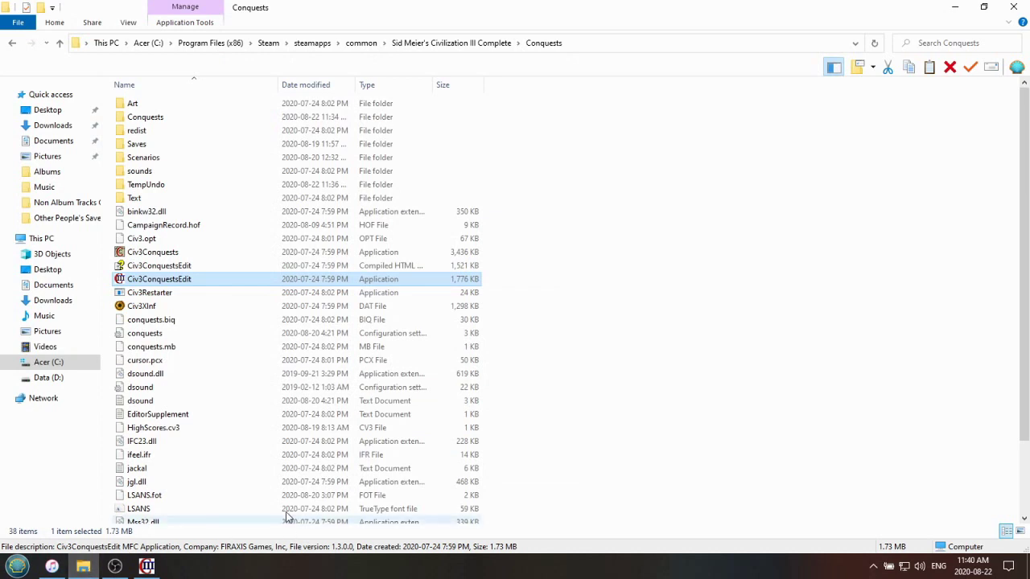
{"action": "left_click", "coordinate": [954, 7]}
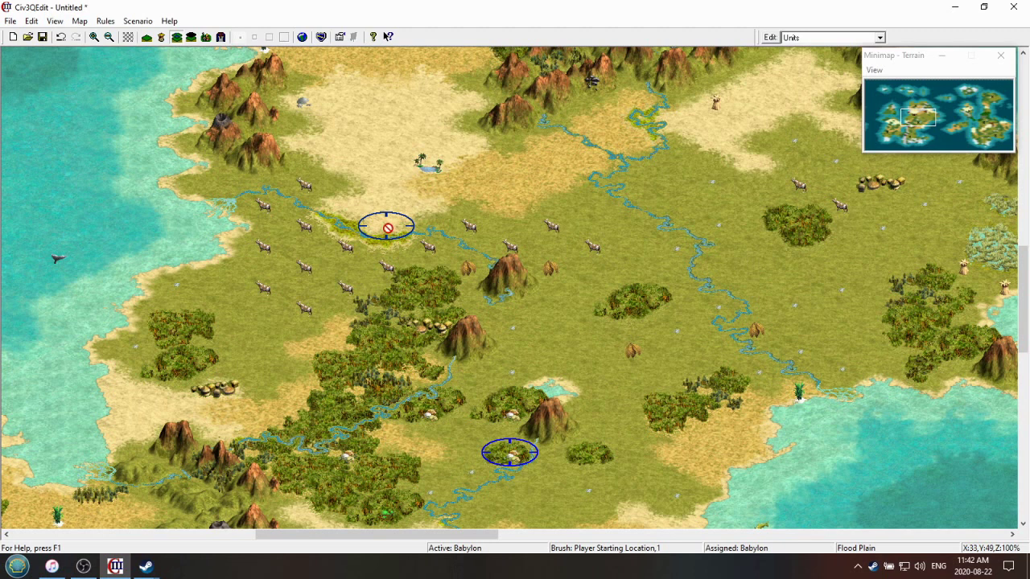
{"action": "left_click", "coordinate": [10, 21]}
- Save the scenario as 'Babylon Cows' in the Civilization III Scenarios folder
{"action": "left_click", "coordinate": [24, 101]}
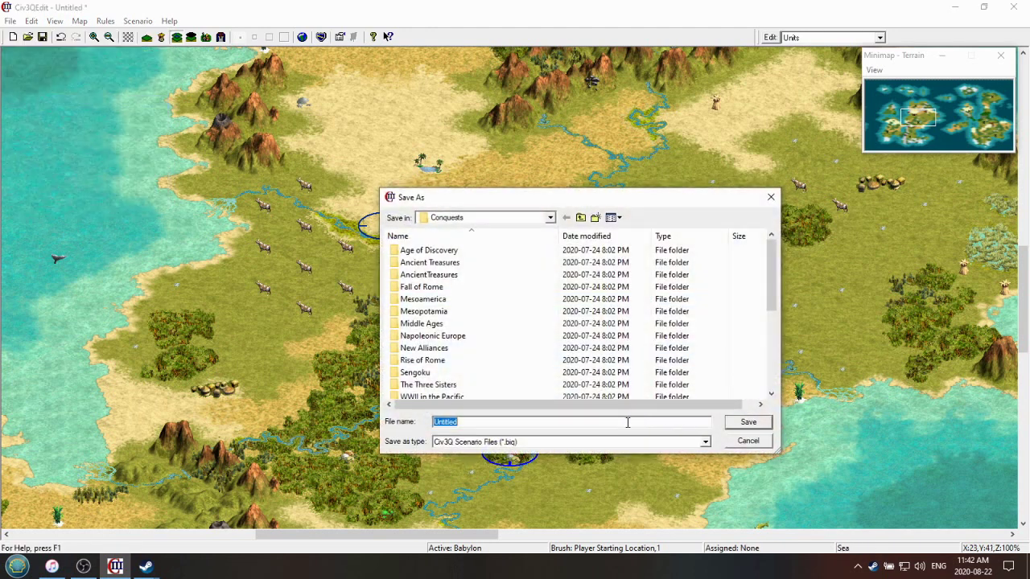
{"action": "type", "text": "Bayb"}
{"action": "left_click", "coordinate": [580, 217]}
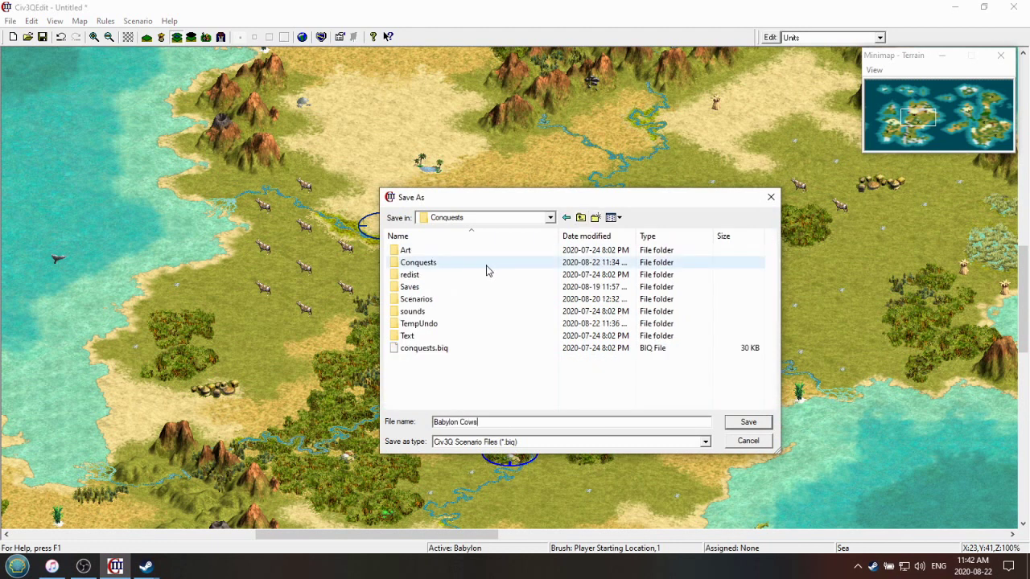
{"action": "double_click", "coordinate": [429, 299]}
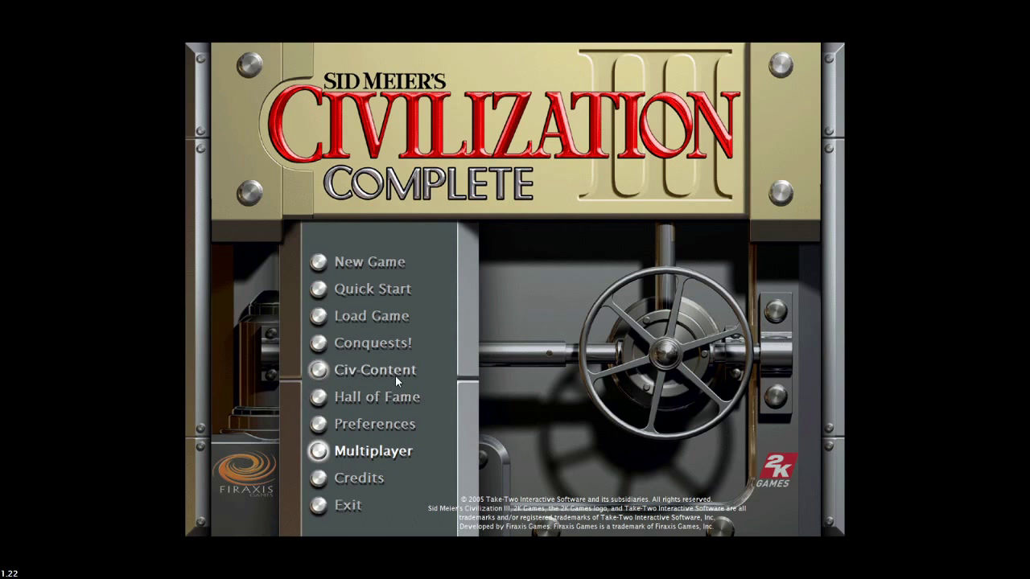
{"action": "left_click", "coordinate": [394, 373]}
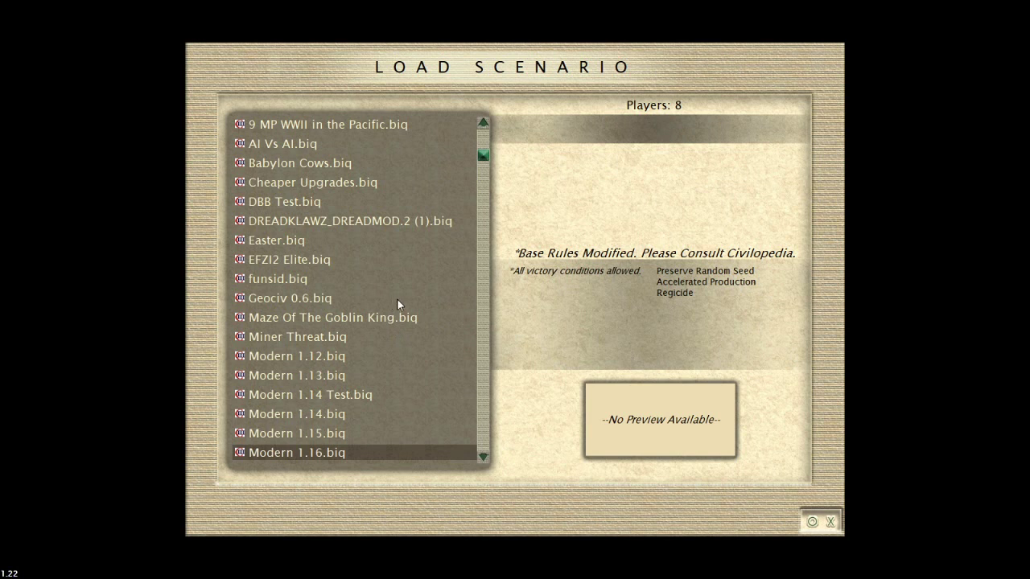
- Select and load the Babylon Cows scenario from the custom scenario list
{"action": "left_click", "coordinate": [308, 163]}
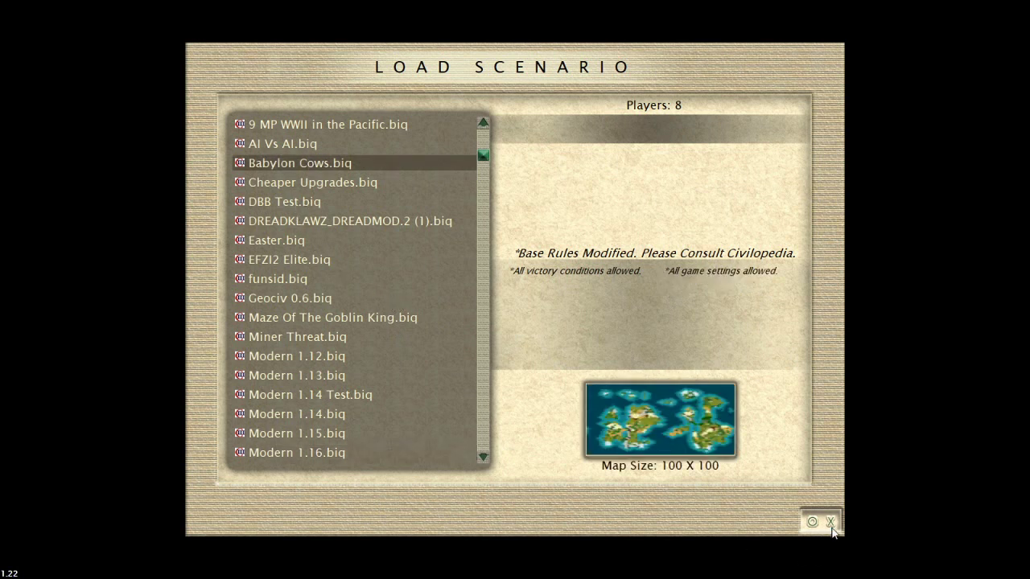
{"action": "left_click", "coordinate": [831, 524]}
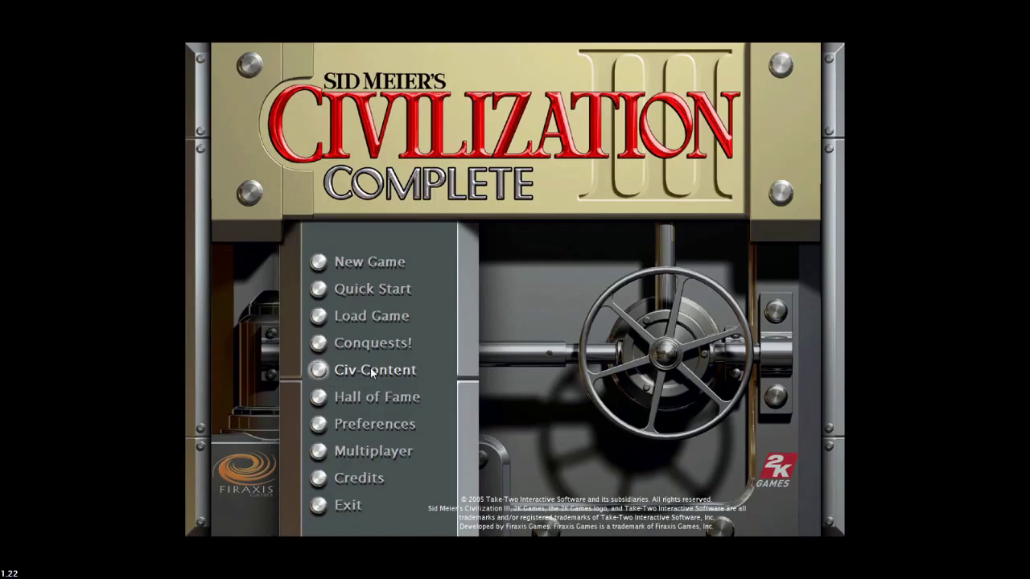
{"action": "left_click", "coordinate": [373, 370]}
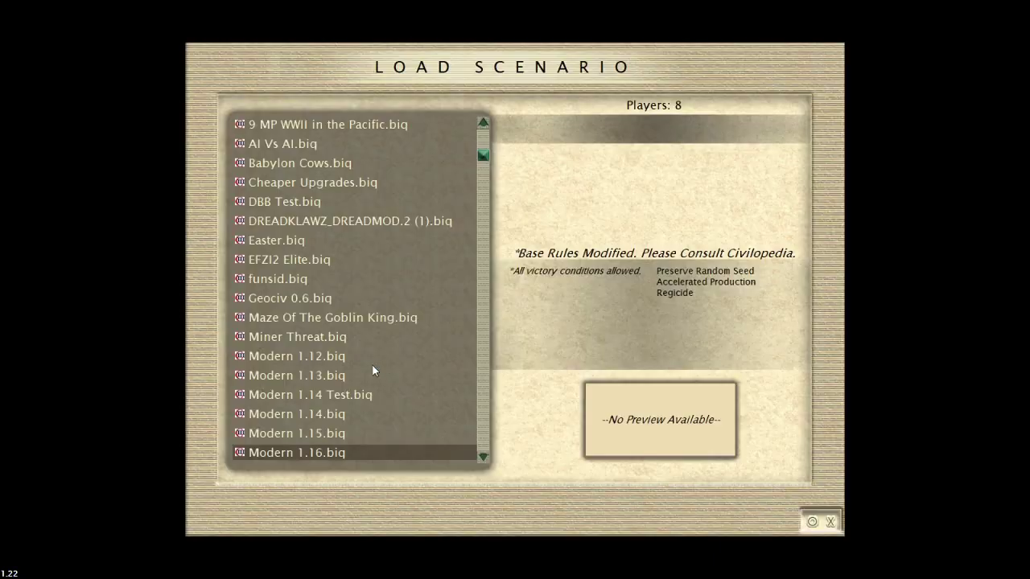
{"action": "left_click", "coordinate": [812, 521]}
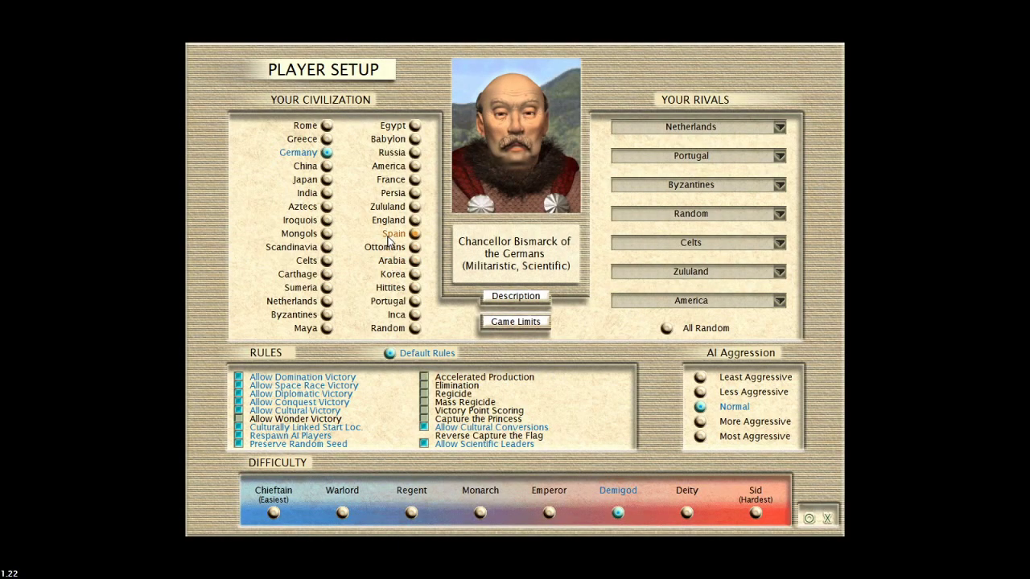
- Play as Babylon with all-random rivals and found the capital city
{"action": "left_click", "coordinate": [706, 331]}
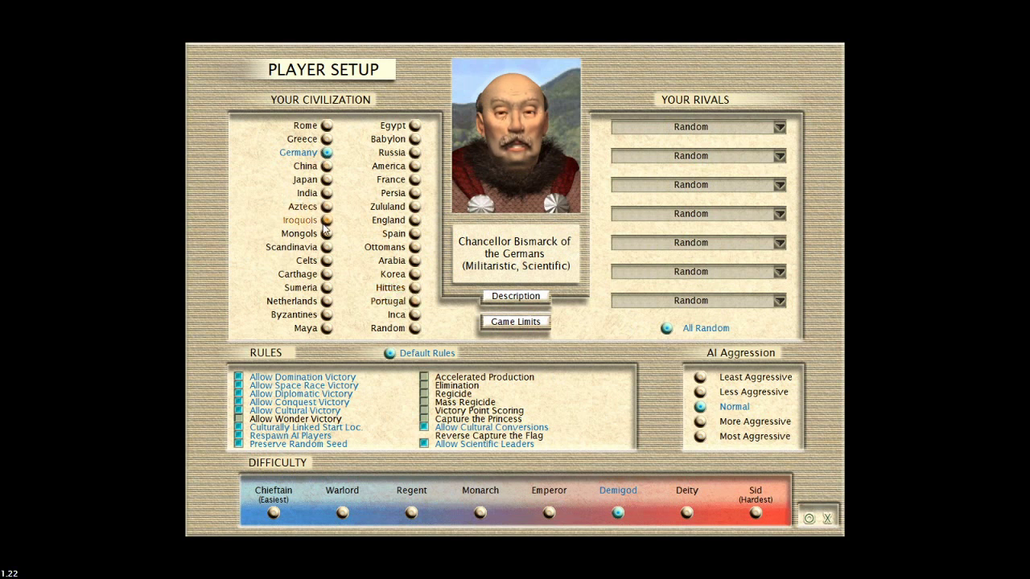
{"action": "left_click", "coordinate": [393, 142]}
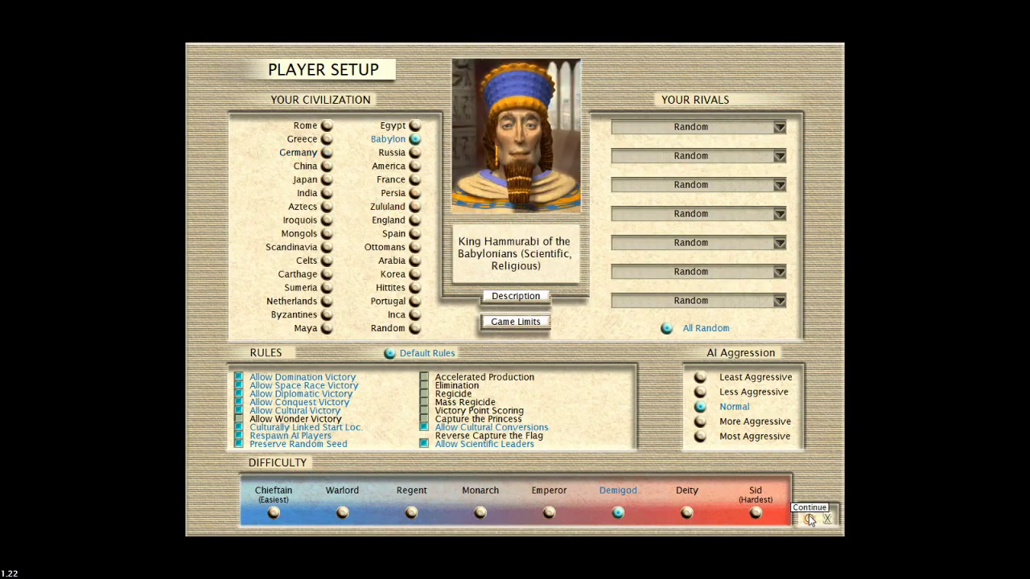
{"action": "left_click", "coordinate": [809, 518]}
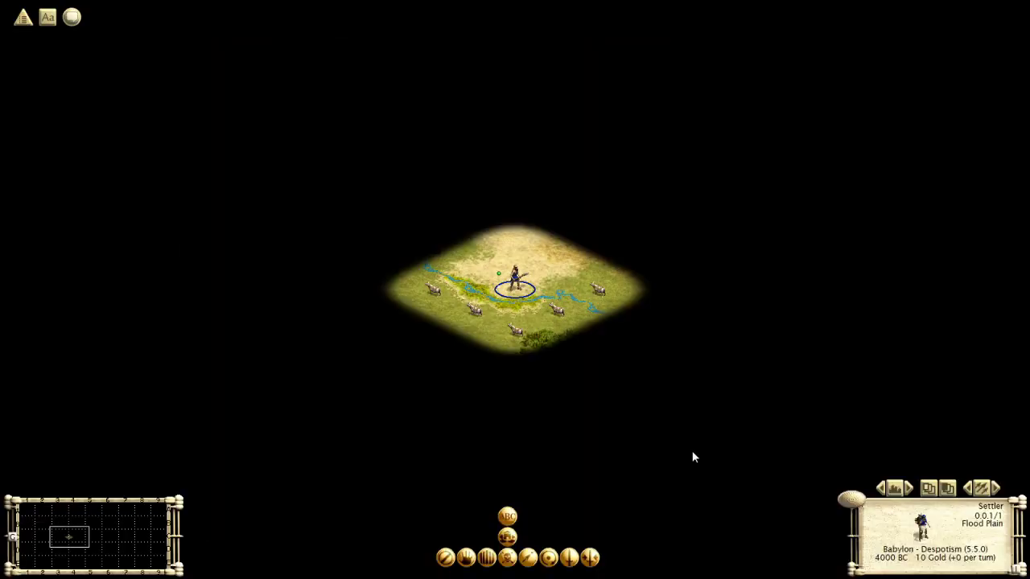
{"action": "key", "text": "b"}
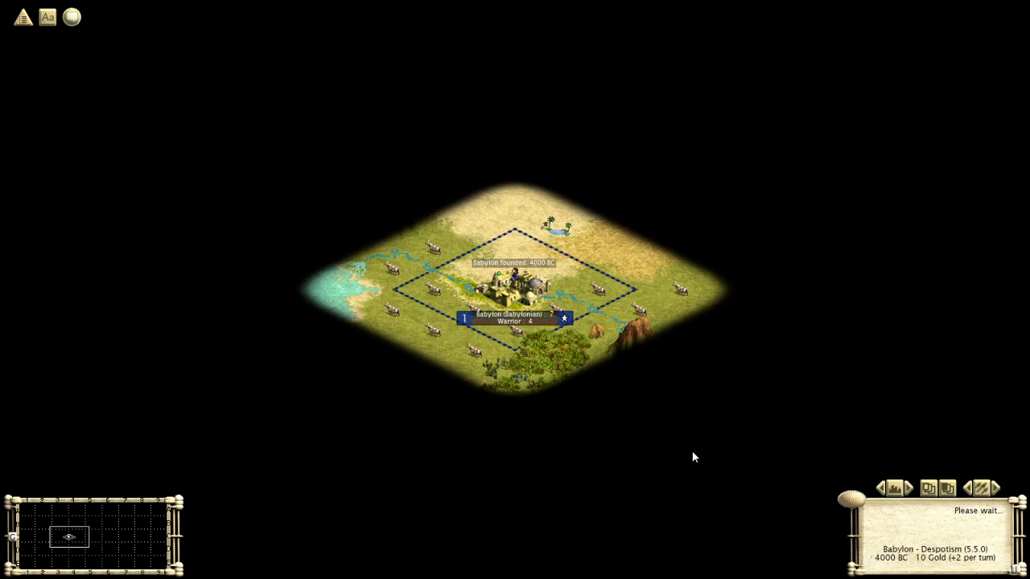